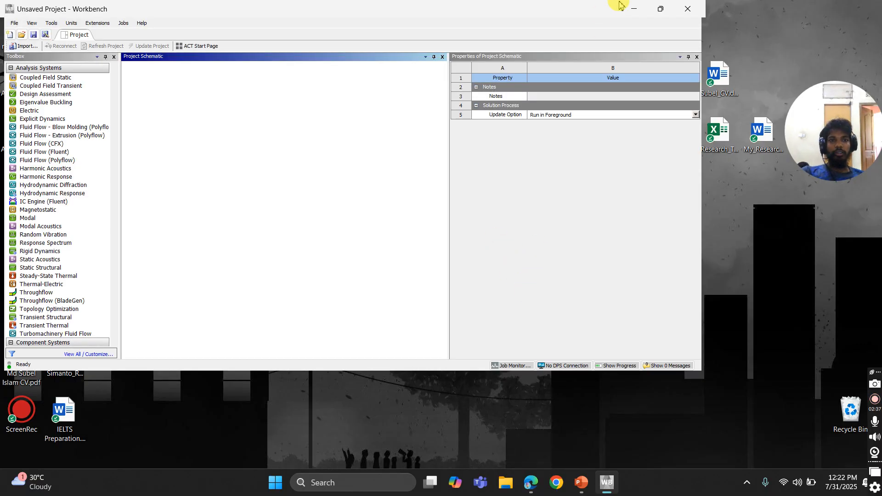
Step: Maximize the Workbench window and add a Material Designer component system to the project schematic
click(660, 9)
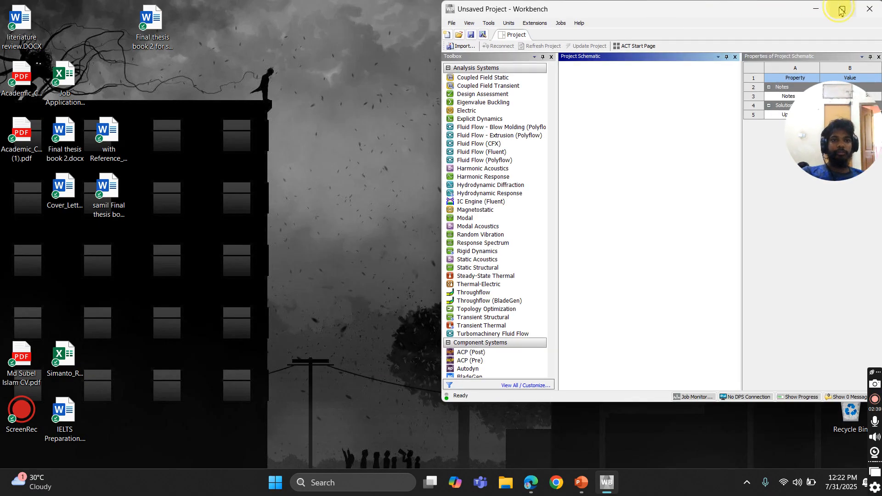
click(843, 9)
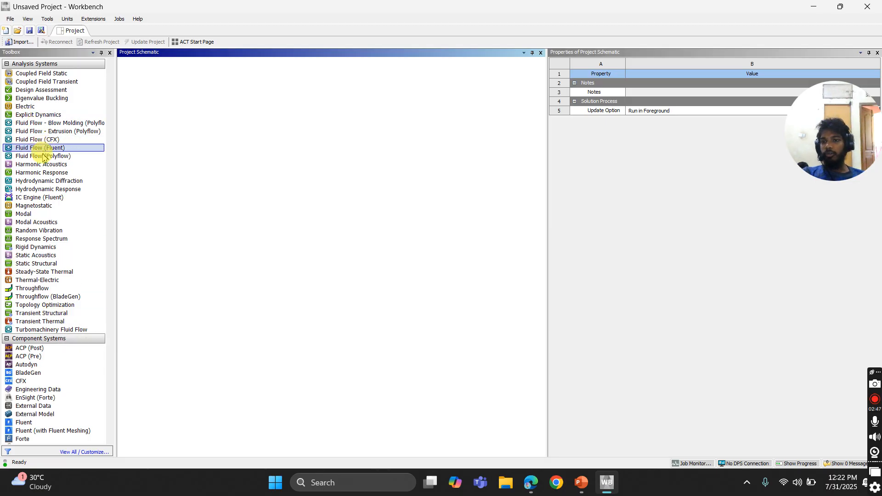
scroll(43, 182, down, 3)
scroll(43, 182, down, 4)
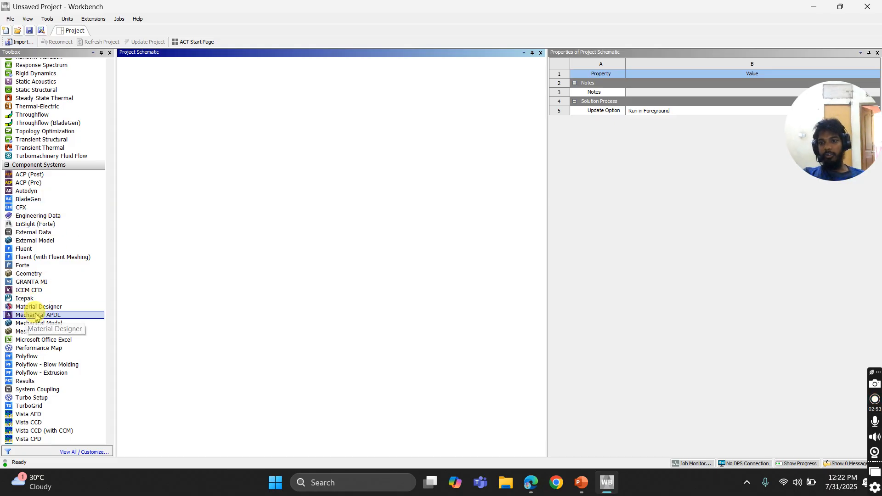
drag(34, 309, 177, 114)
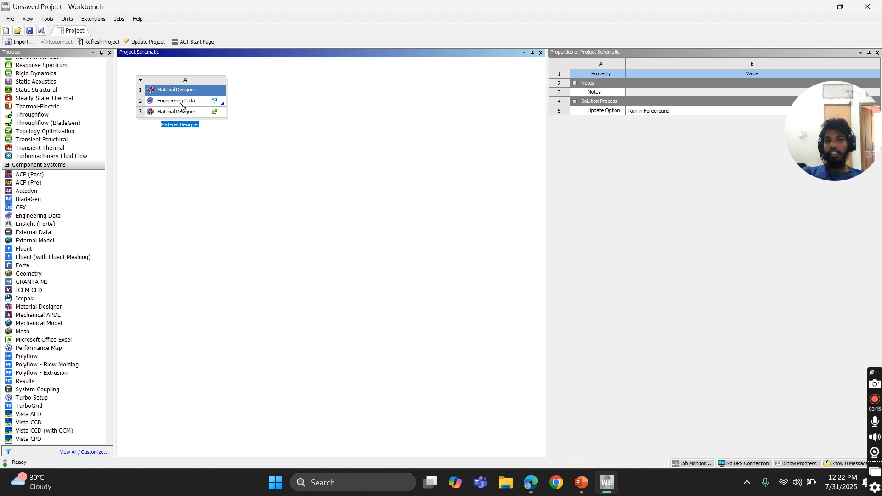
Step: Open the system's Engineering Data and add Carbon Fiber (395 GPa) from the Composite Materials data source
double_click(180, 105)
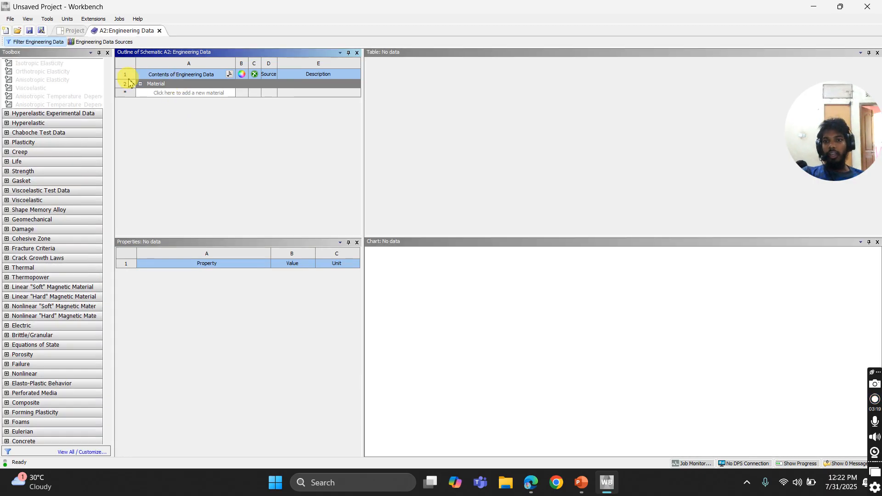
click(90, 44)
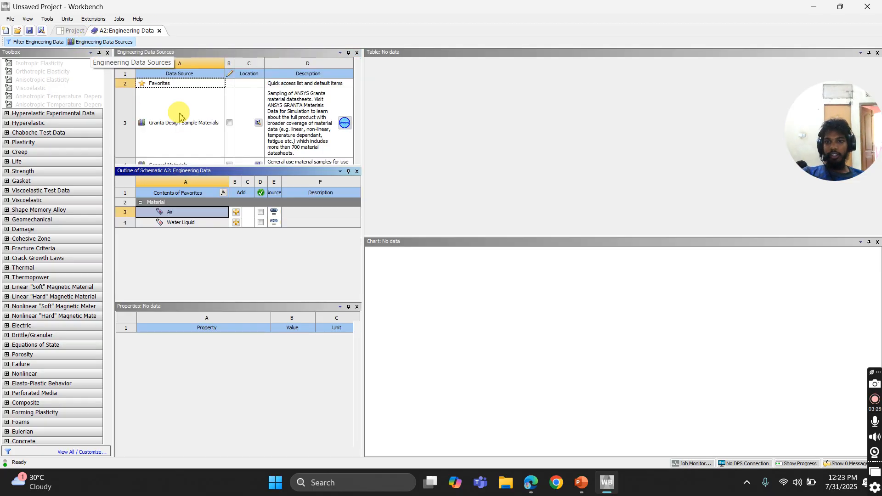
scroll(180, 117, down, 3)
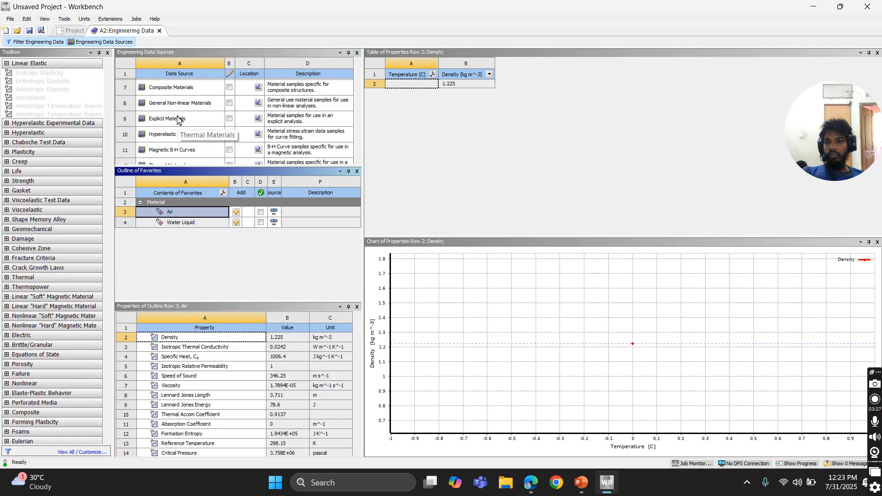
click(172, 86)
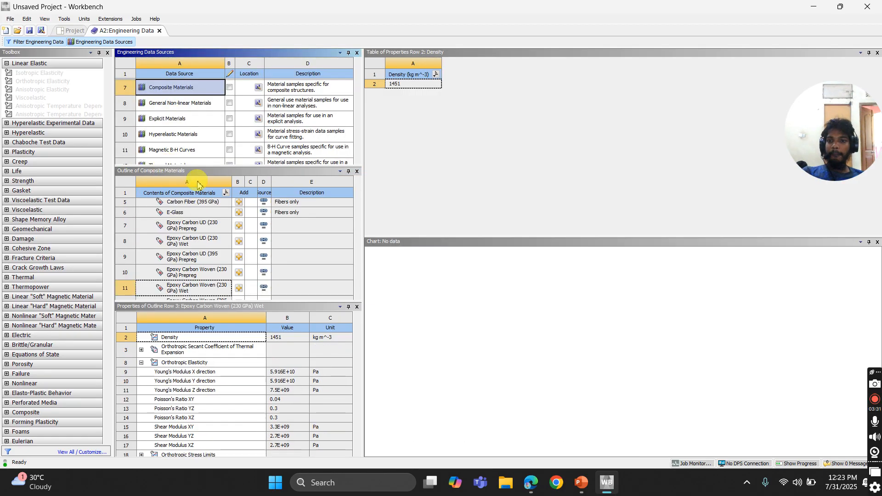
scroll(229, 235, up, 1)
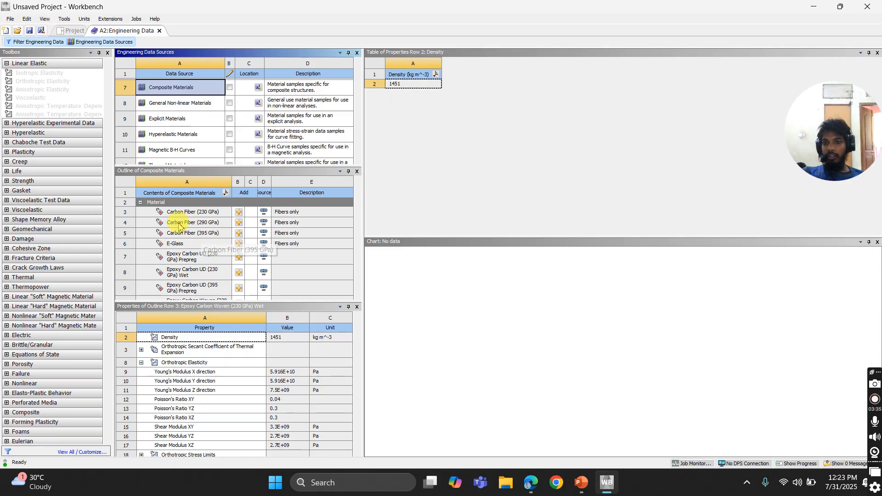
click(239, 237)
Step: Add Resin Epoxy from the Composite Materials source to the engineering data
scroll(238, 240, down, 1)
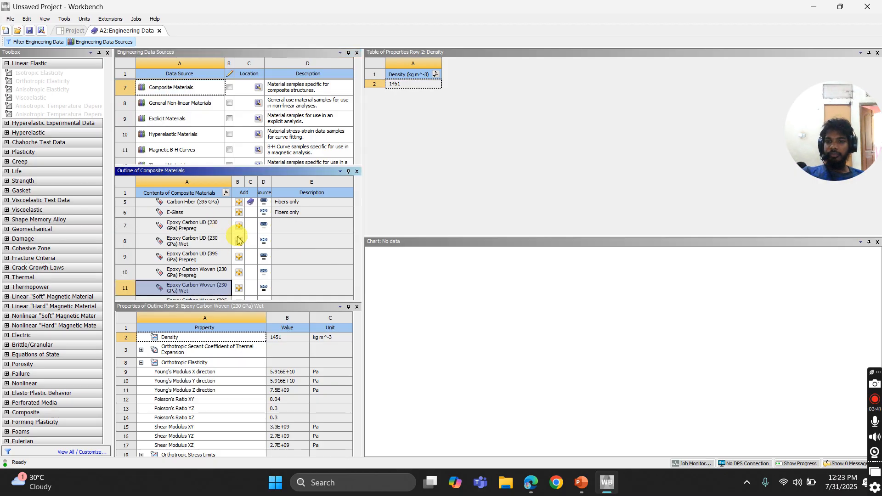
scroll(233, 239, down, 2)
scroll(230, 239, up, 3)
scroll(228, 239, down, 4)
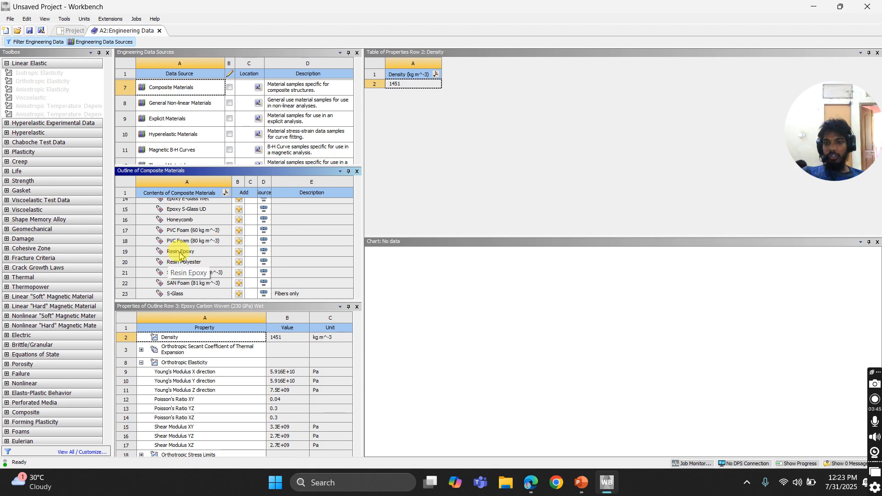
click(239, 251)
scroll(237, 248, up, 4)
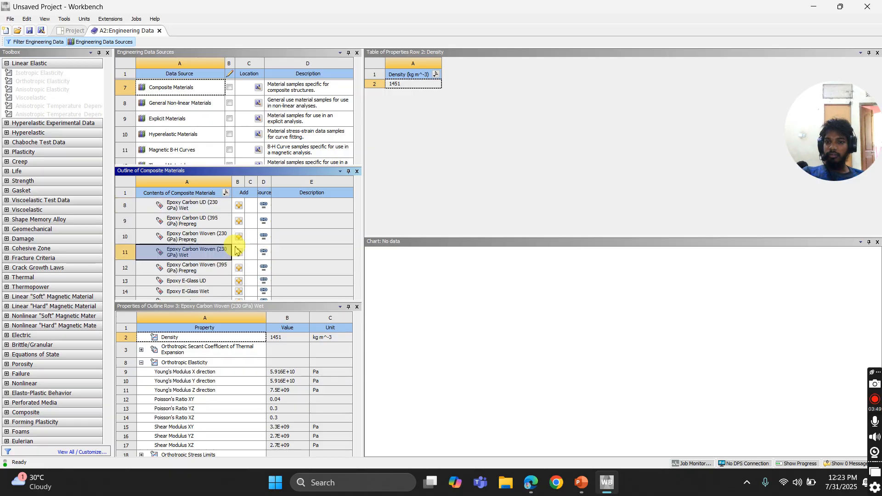
scroll(236, 246, down, 2)
scroll(238, 246, up, 2)
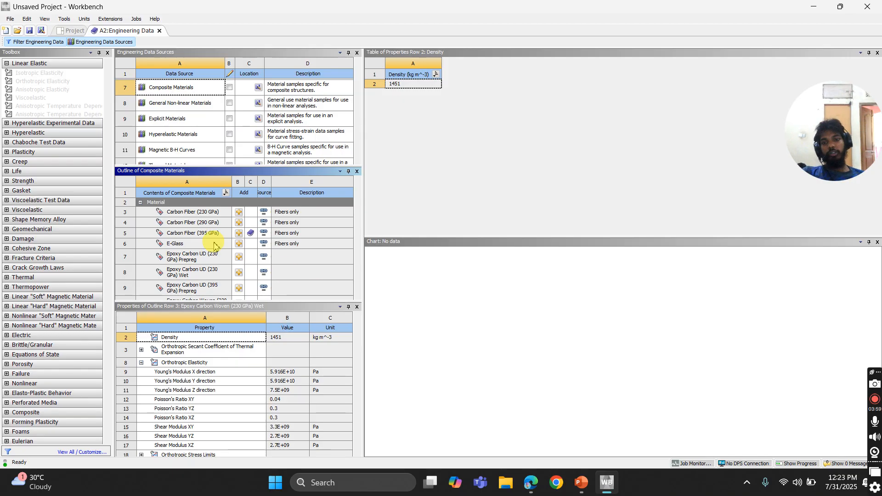
Step: Return to the project schematic and open the Material Designer cell for editing
click(74, 31)
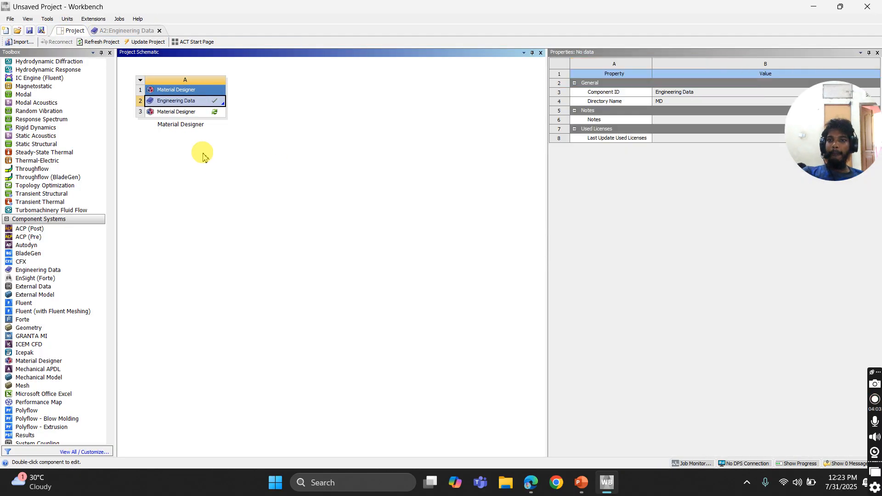
click(185, 104)
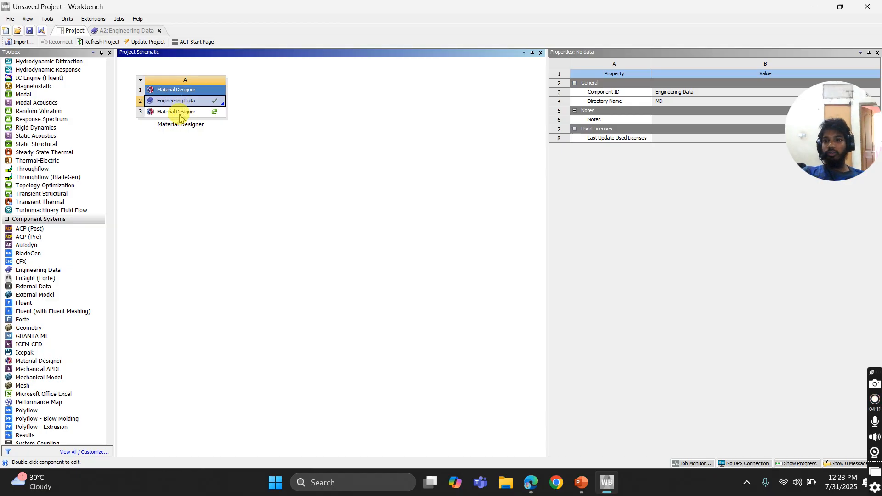
double_click(182, 114)
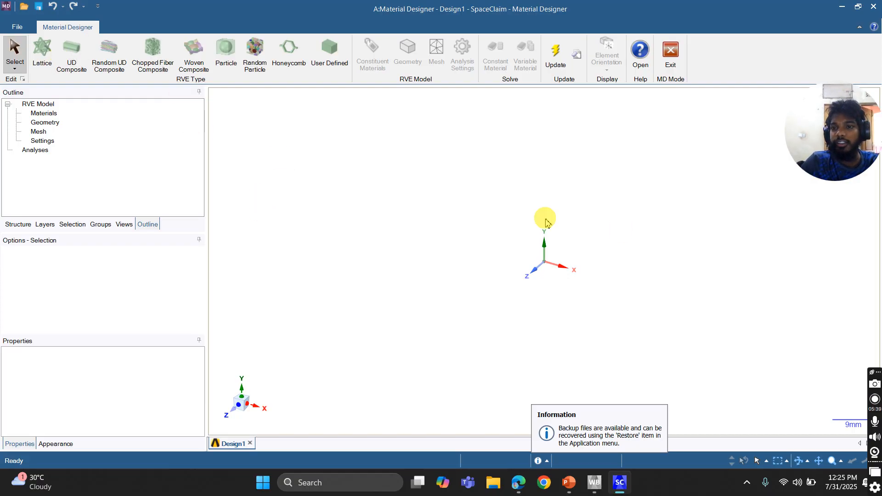
Step: Create a unidirectional (UD) composite RVE model
click(42, 115)
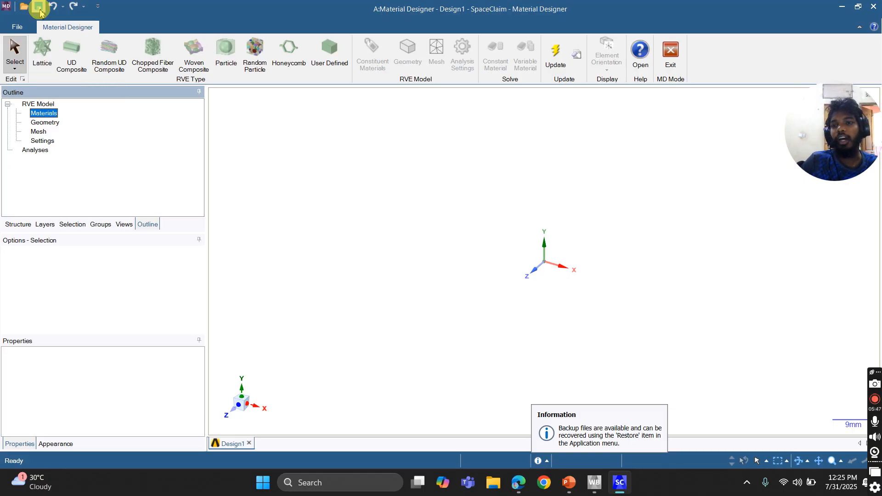
click(67, 57)
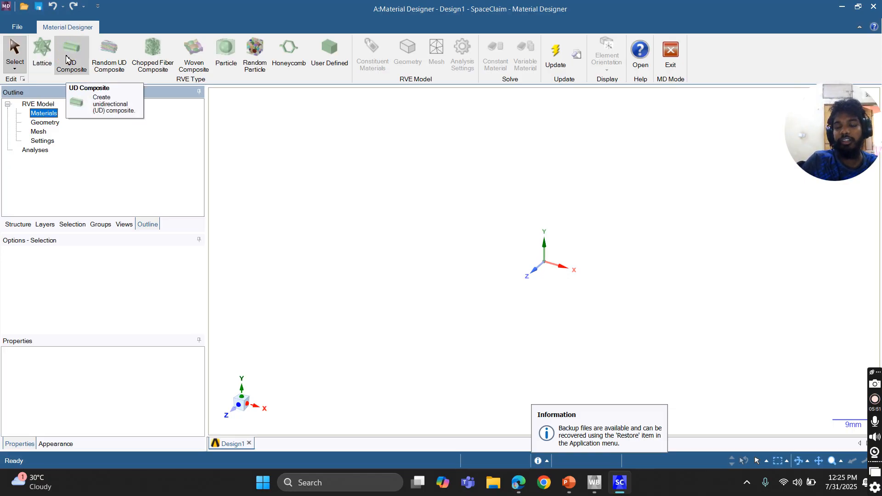
click(65, 56)
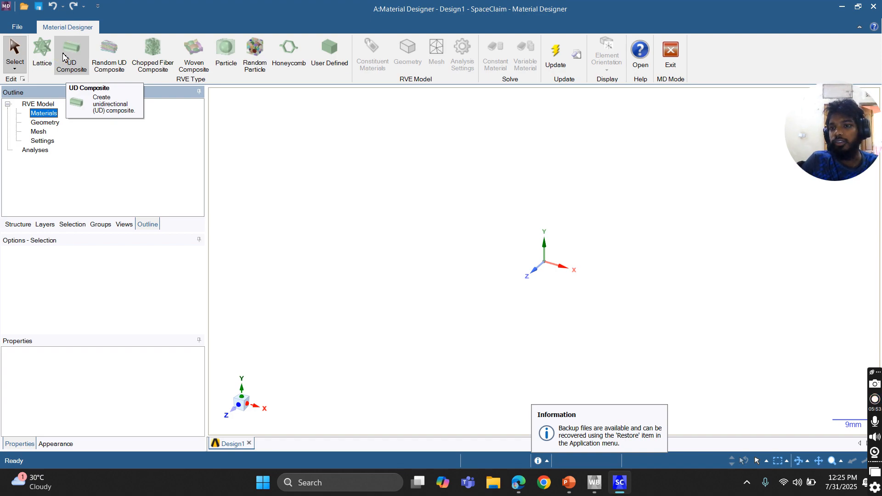
click(64, 56)
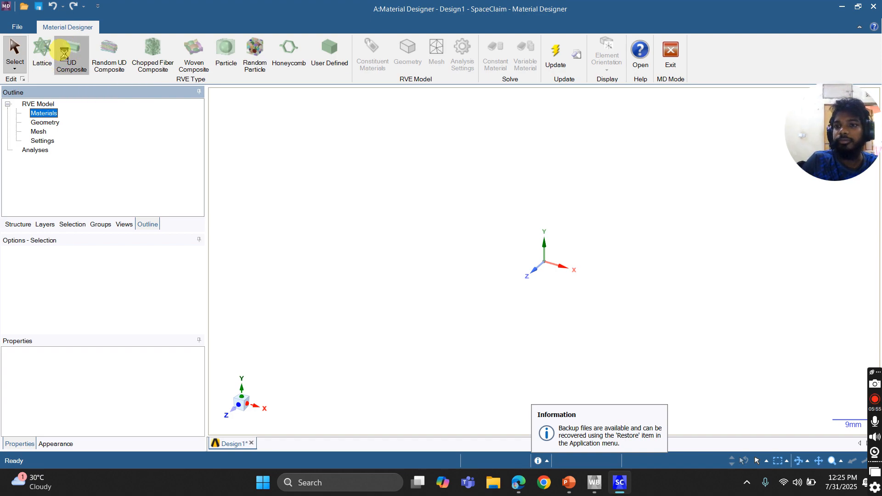
click(79, 153)
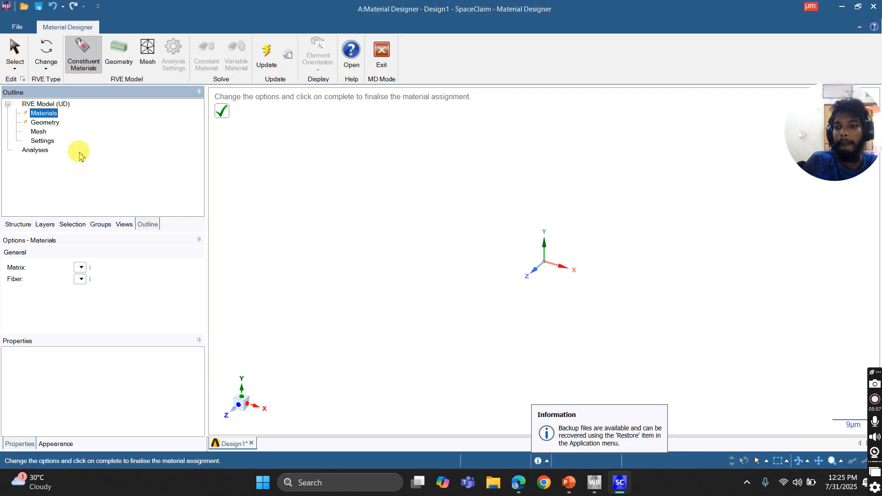
Step: Assign Resin Epoxy as the matrix and Carbon Fiber (395 GPa) as the fiber, completing the constituent material assignment
click(80, 267)
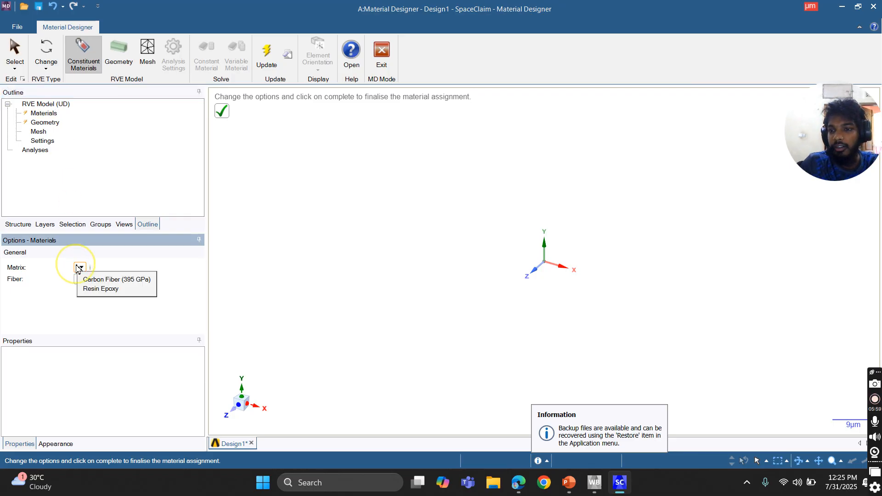
click(96, 290)
click(105, 280)
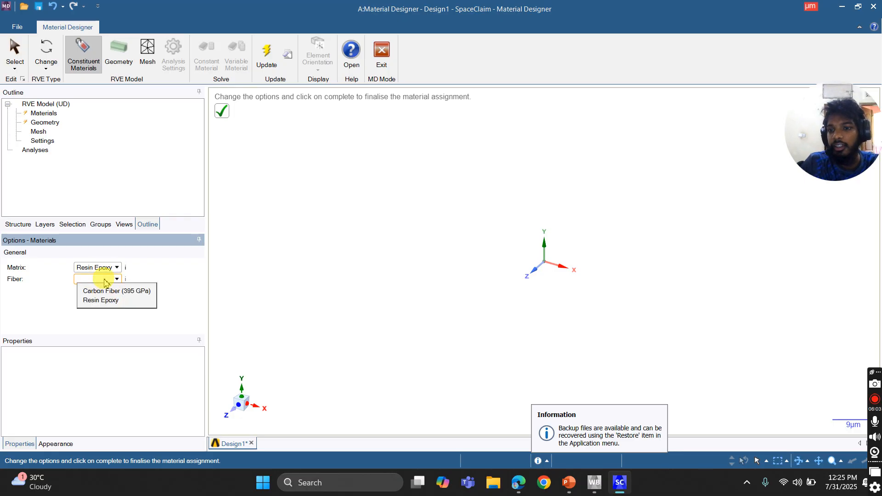
click(103, 293)
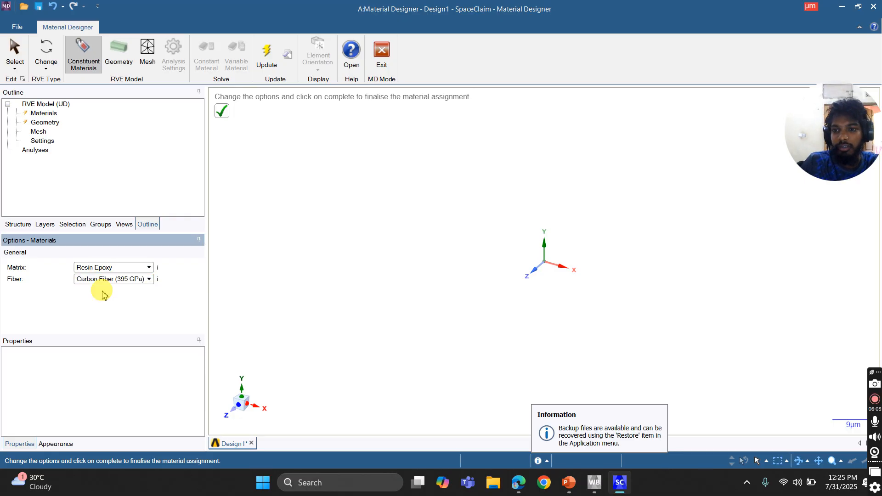
click(224, 112)
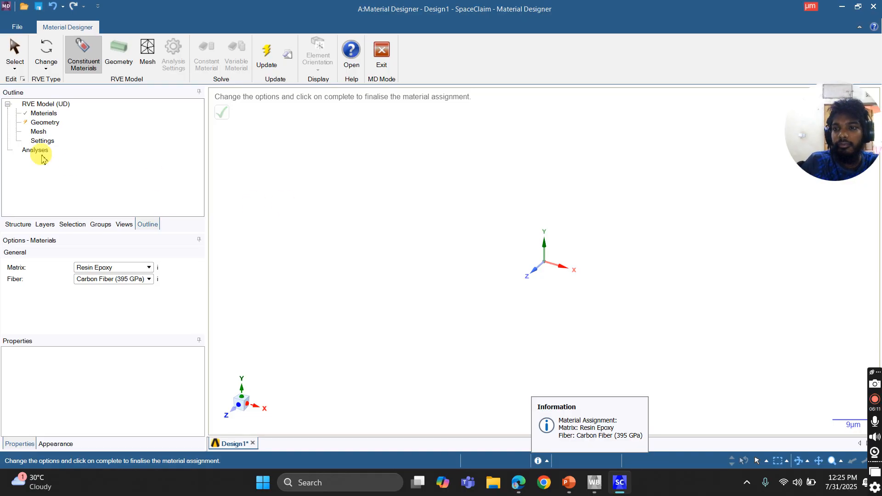
Step: Generate the UD composite geometry with hexagonal type, fiber volume fraction 0.5, fiber diameter 5 µm, repeat count 1 and length ratio XZ 2
click(39, 123)
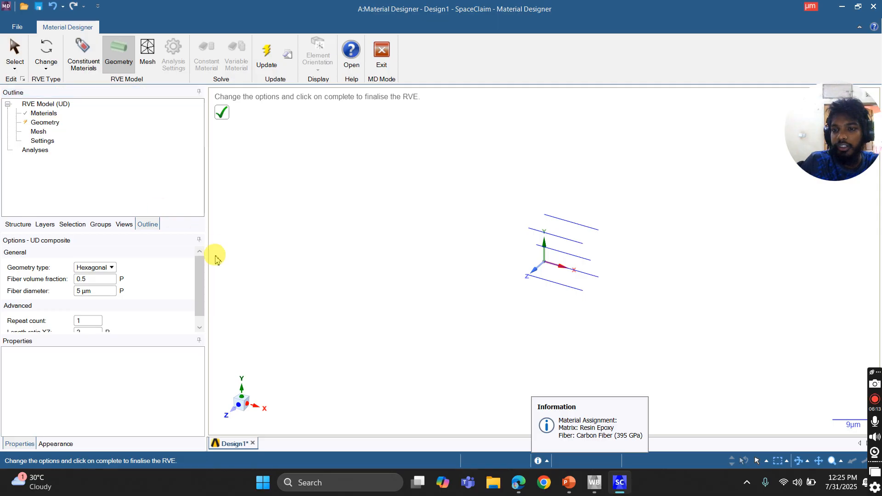
click(93, 280)
double_click(93, 280)
click(94, 281)
double_click(93, 281)
click(95, 279)
click(96, 280)
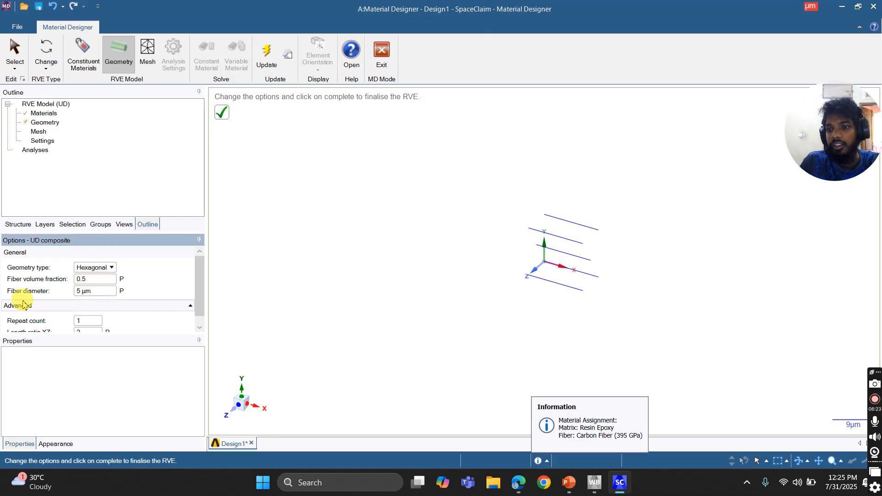
scroll(102, 303, down, 1)
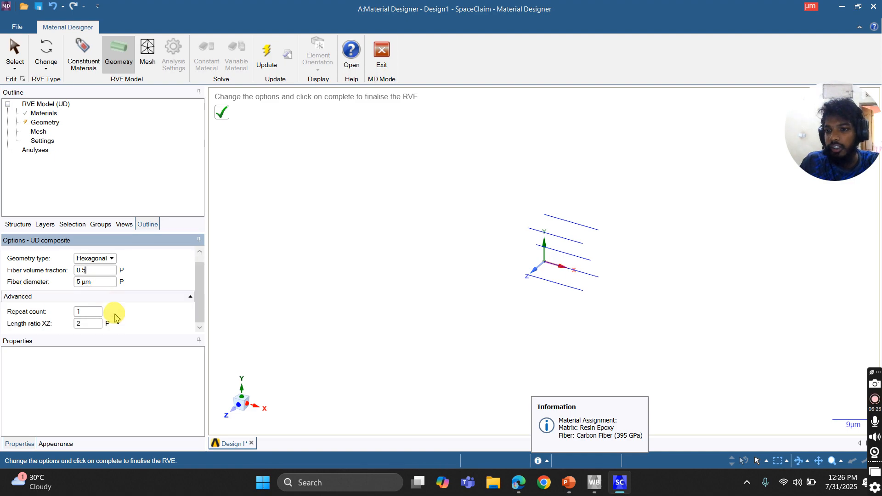
click(225, 120)
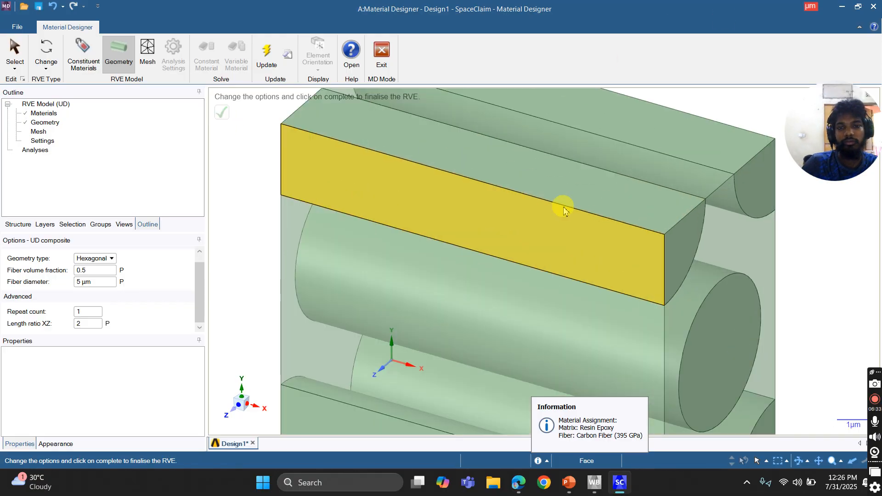
scroll(556, 207, down, 1)
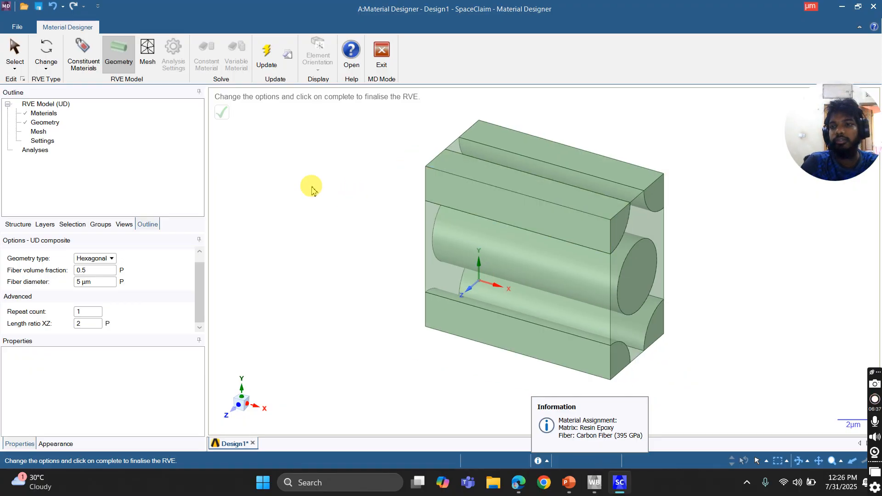
Step: Mesh the RVE model using block meshing and conformal meshing
click(39, 132)
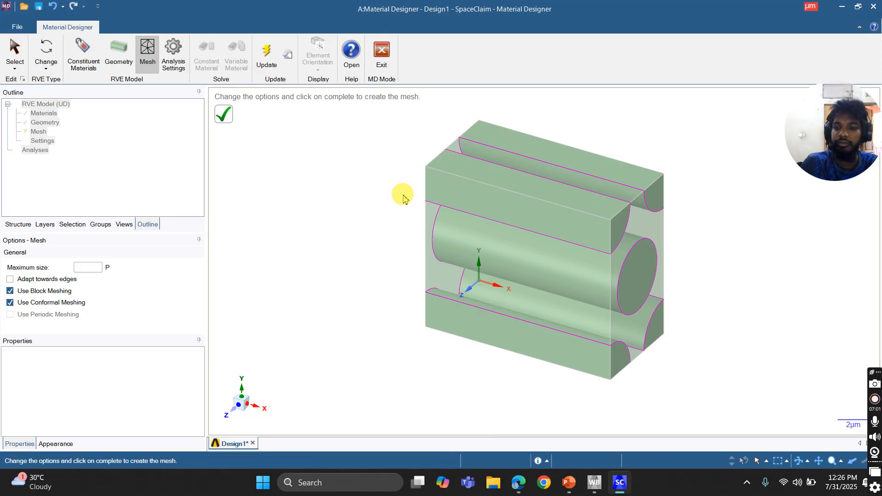
mouse_move(367, 205)
middle_down()
mouse_move(346, 195)
mouse_move(367, 216)
mouse_move(388, 205)
mouse_move(358, 191)
mouse_move(370, 186)
middle_up()
Step: Complete the analysis settings with orthotropic anisotropy, linear elasticity, periodic boundary conditions, YZ material symmetry and temperature 22
click(41, 140)
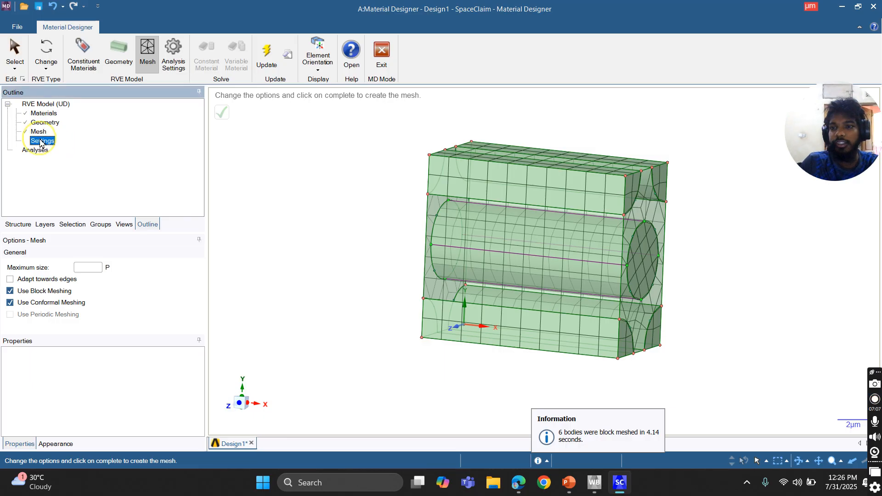
click(24, 141)
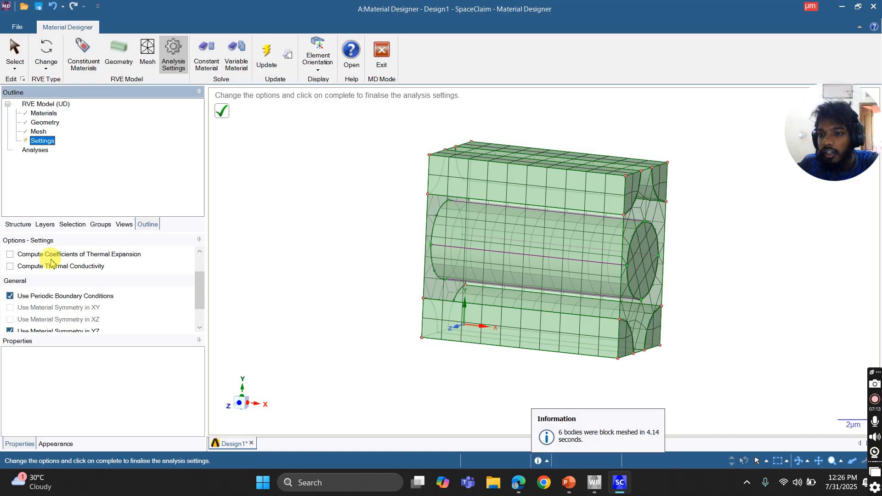
scroll(53, 261, up, 1)
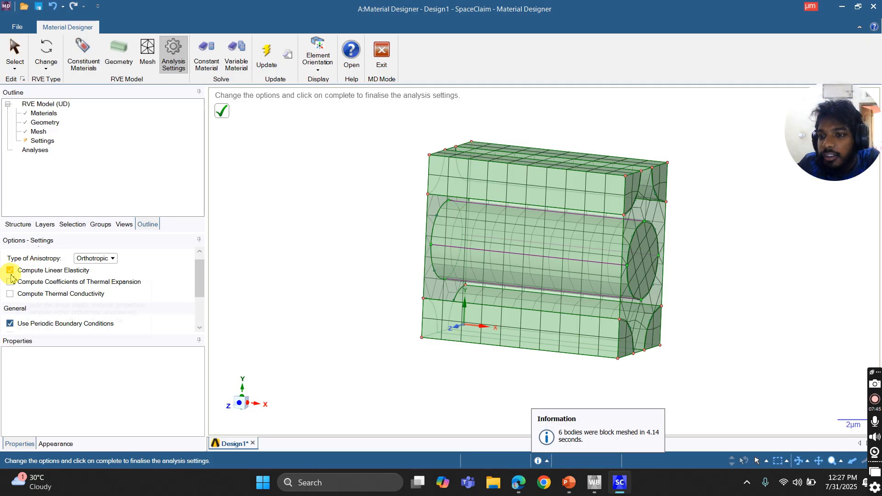
scroll(114, 298, down, 1)
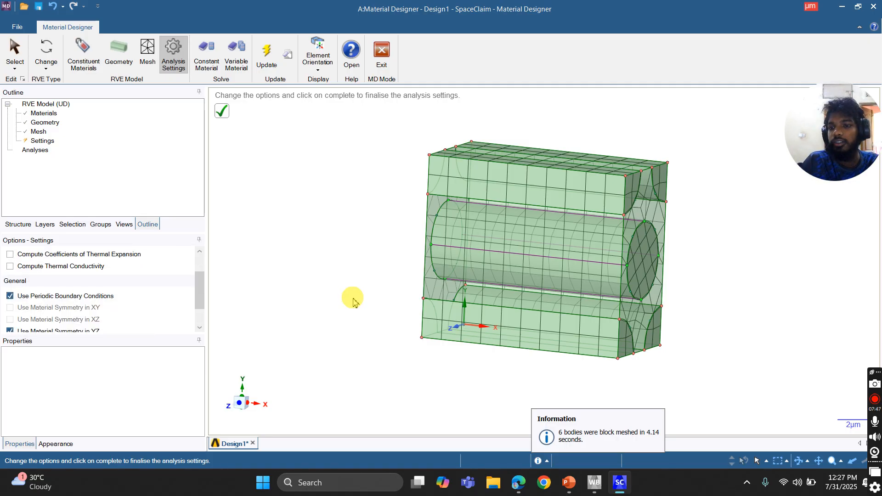
scroll(134, 291, down, 2)
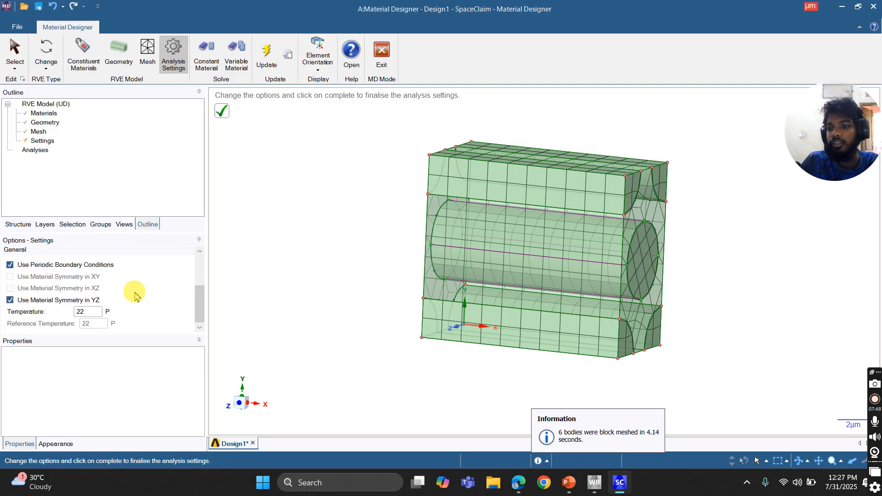
click(224, 112)
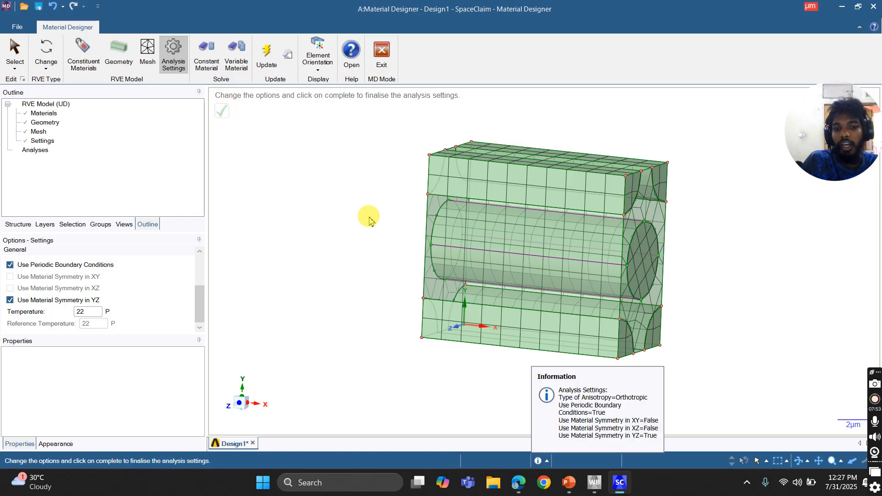
Step: Solve a constant material evaluation with the material name carbon_fiber_Yarn and open its results
click(34, 151)
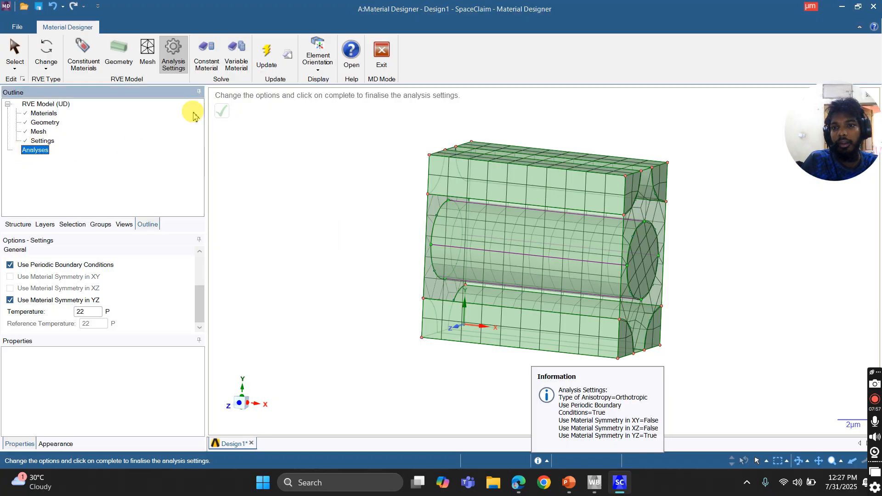
click(207, 67)
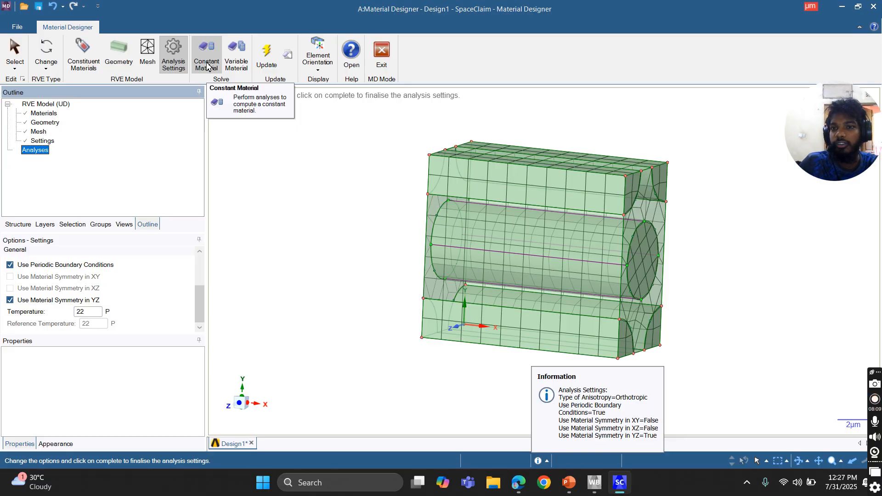
click(206, 67)
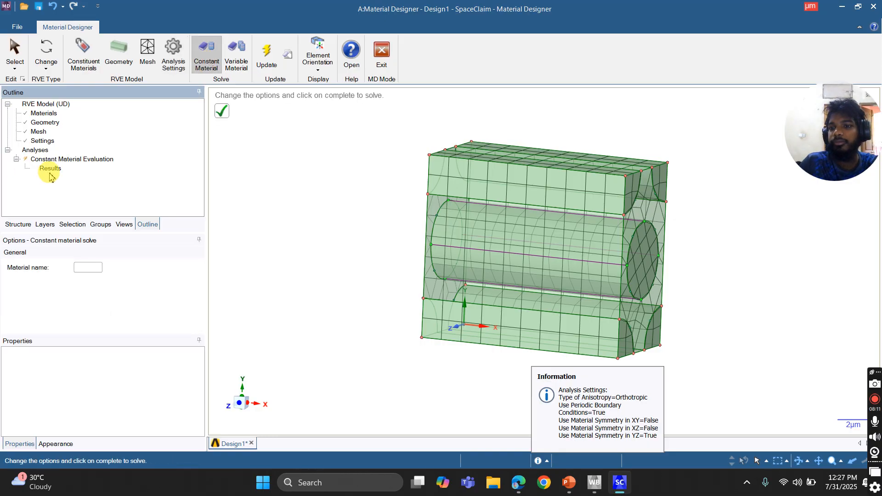
click(85, 268)
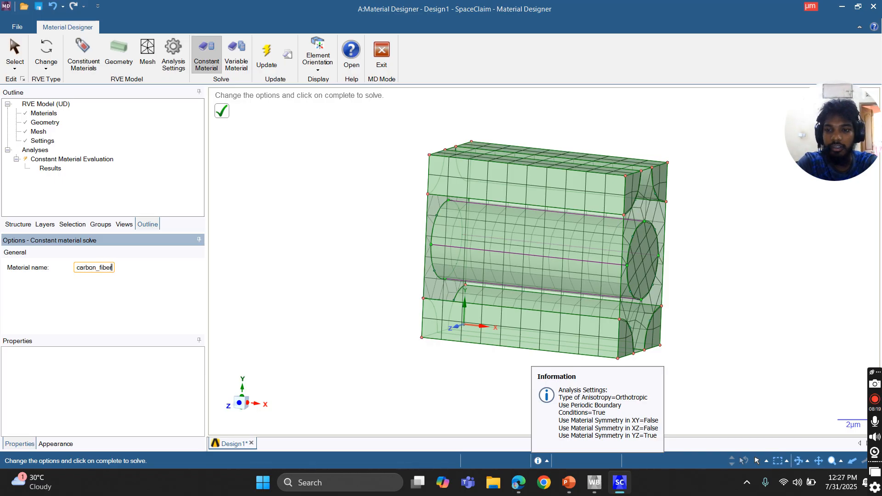
text(carbon_fiber_Yarn)
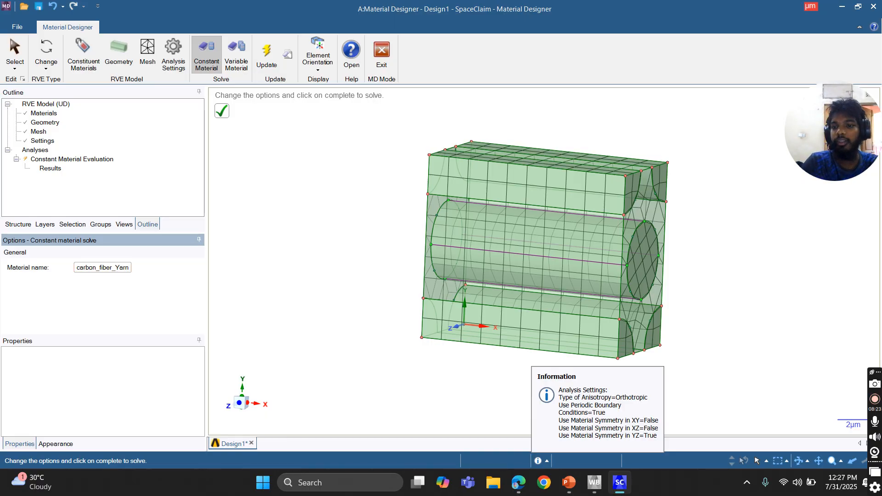
click(298, 323)
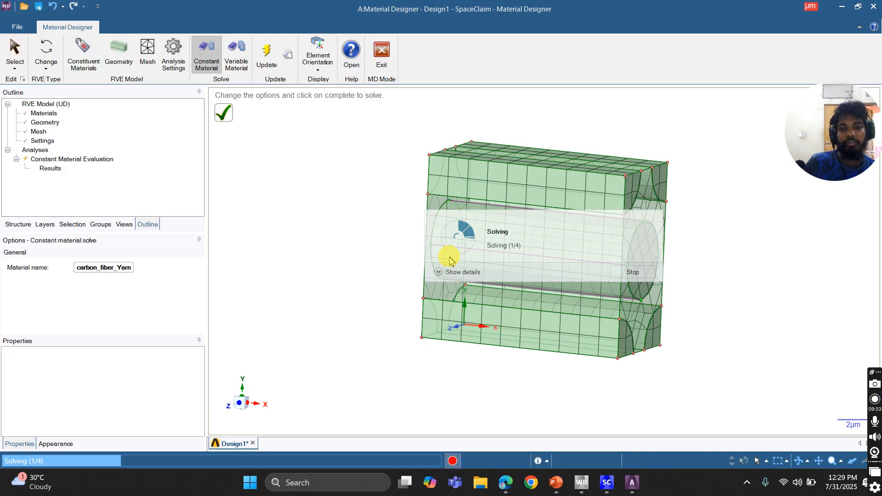
click(451, 253)
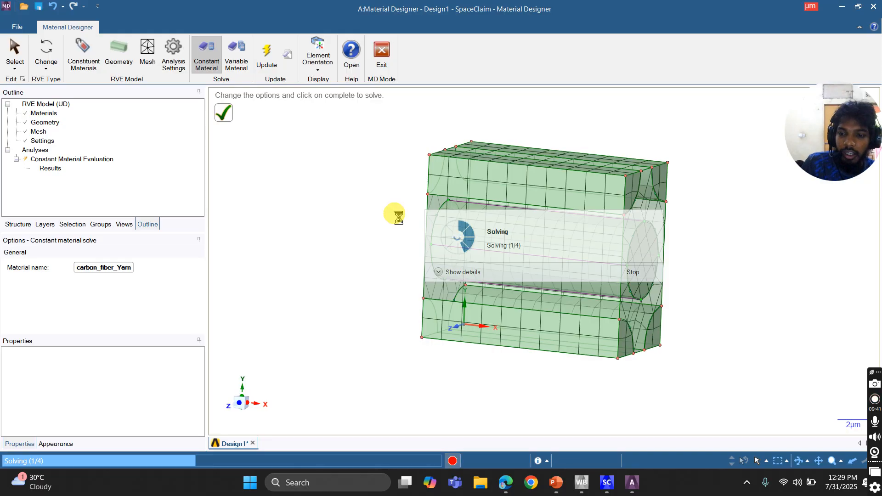
click(397, 357)
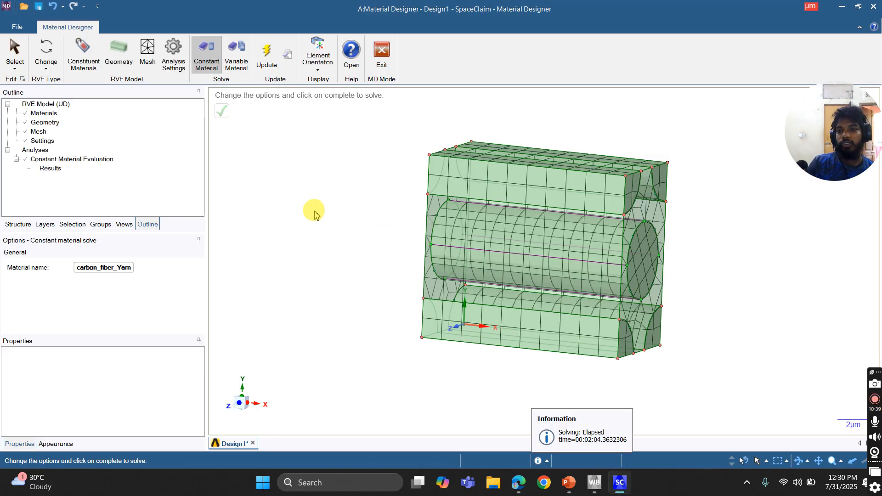
double_click(55, 170)
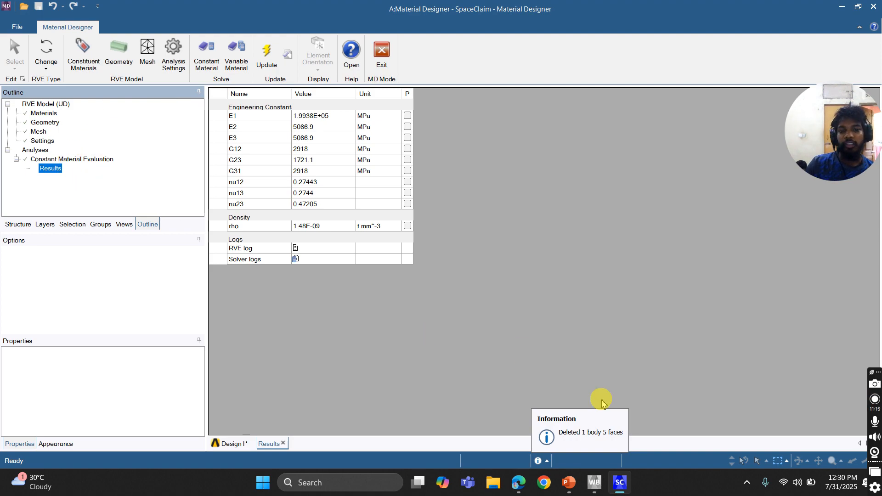
Step: Switch to Workbench and update the Material Designer component of system A
click(593, 482)
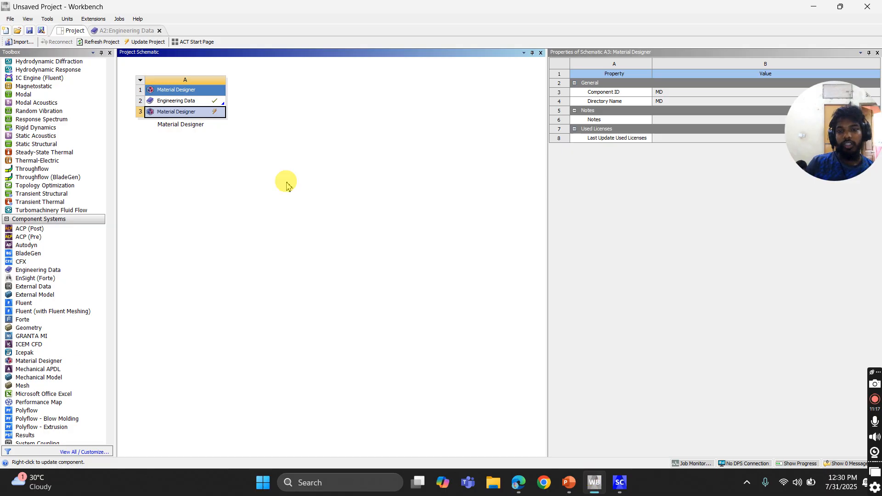
right_click(187, 113)
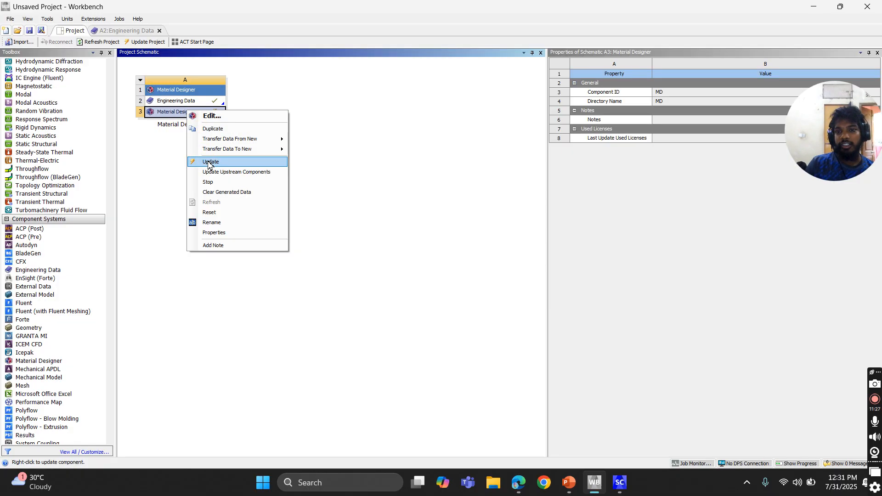
click(208, 161)
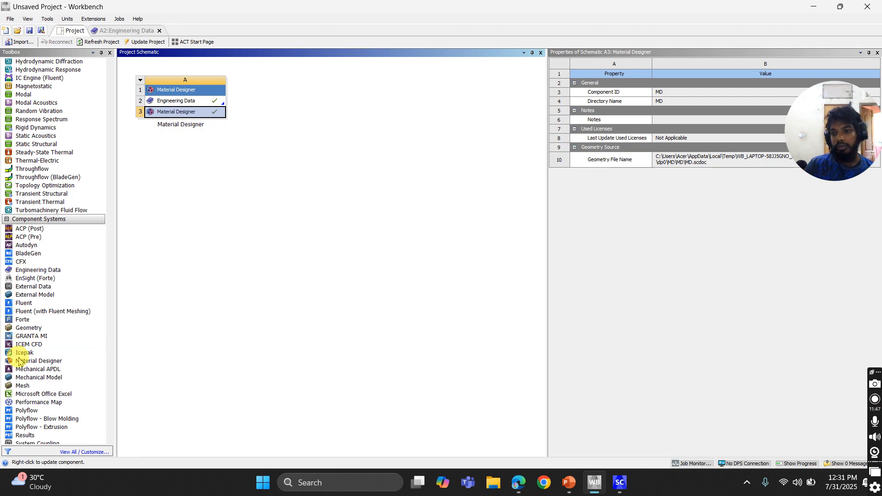
Step: Add a second Material Designer system beside the first and link system A's Material Designer component to its Engineering Data
drag(19, 362, 285, 117)
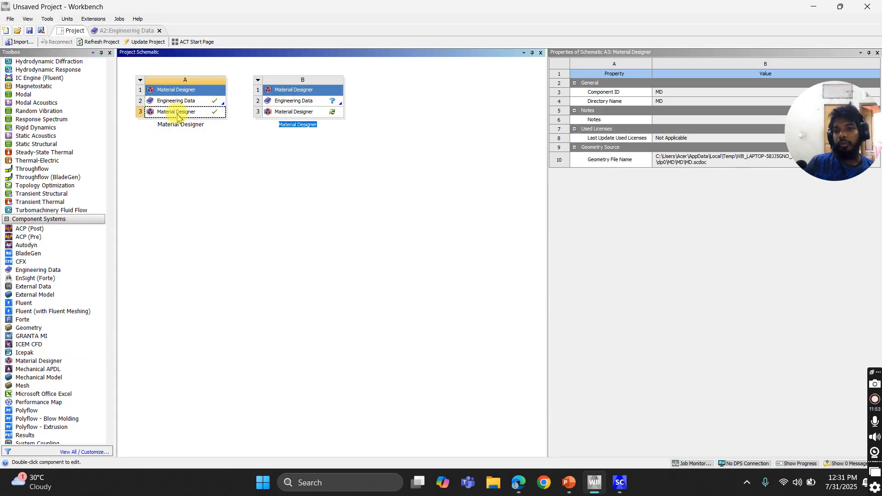
click(202, 114)
drag(203, 115, 280, 103)
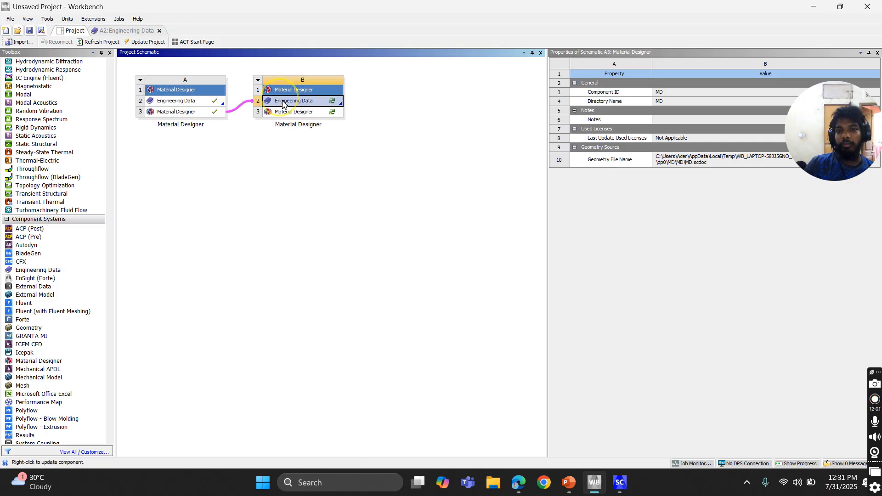
Step: Update the Engineering Data component of system B
click(284, 104)
right_click(285, 105)
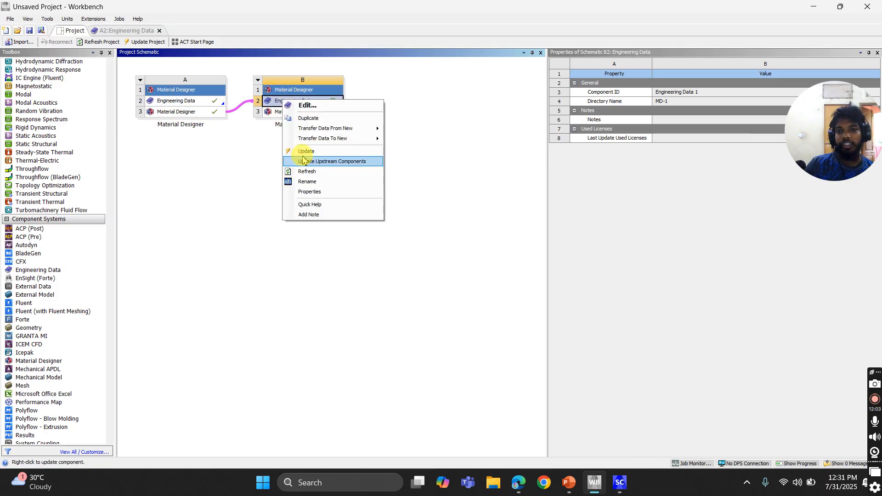
click(305, 151)
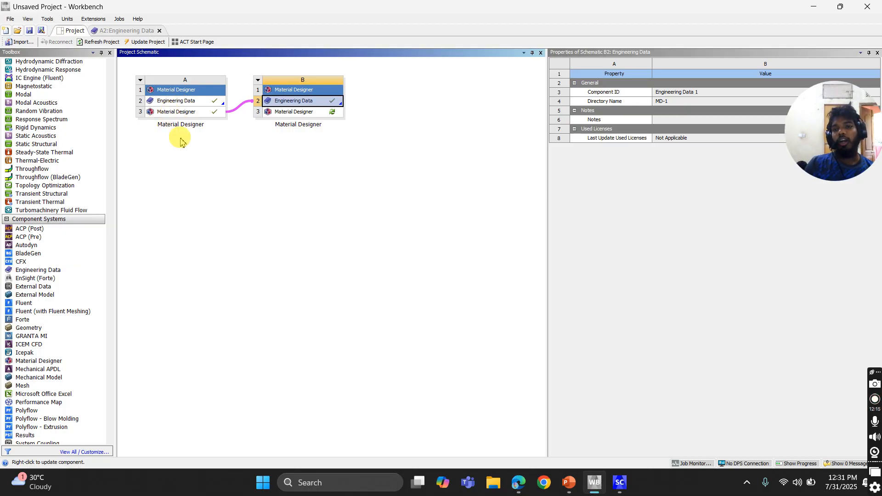
Step: Create a woven composite RVE model in system B's Material Designer and assign carbon_fiber_Yarn as its yarn material
double_click(288, 114)
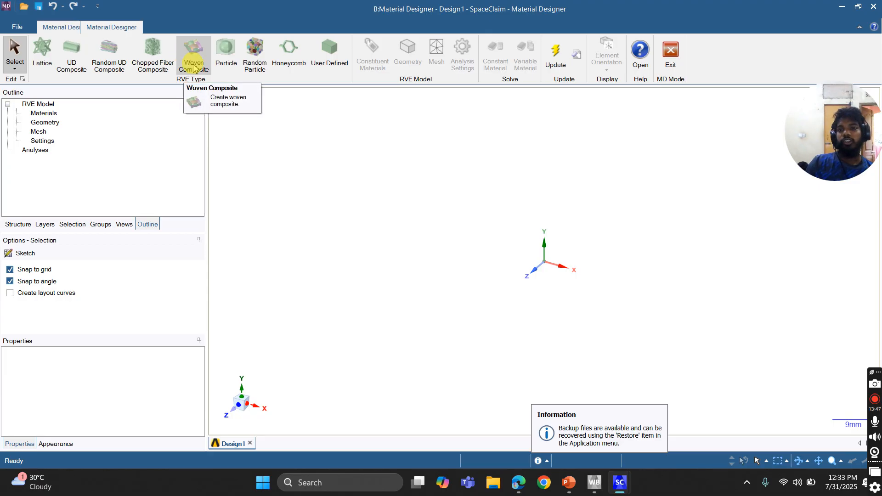
click(193, 67)
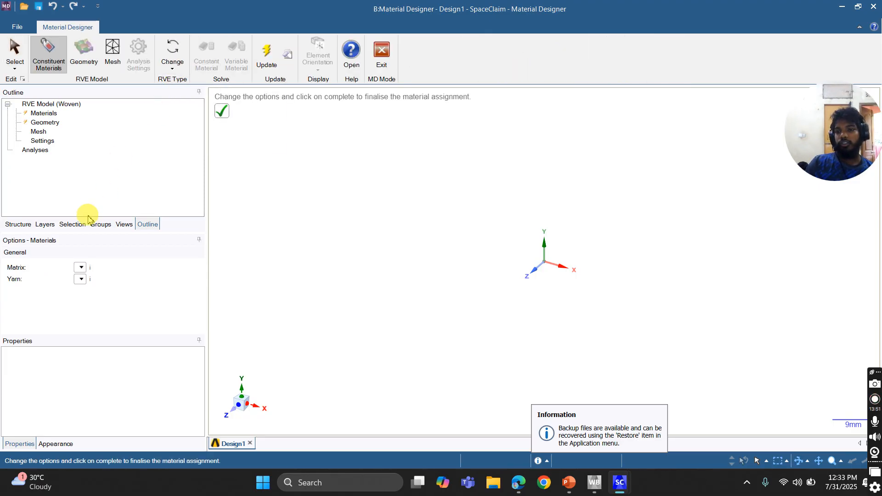
click(81, 268)
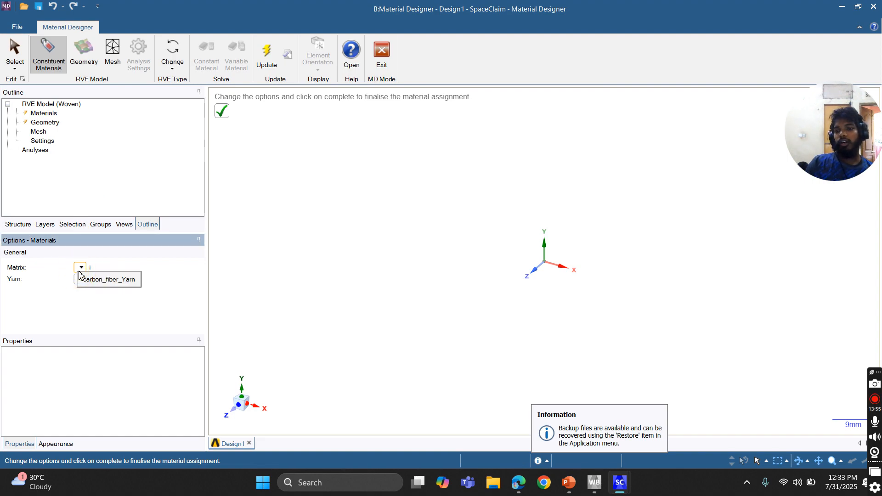
click(45, 303)
click(80, 279)
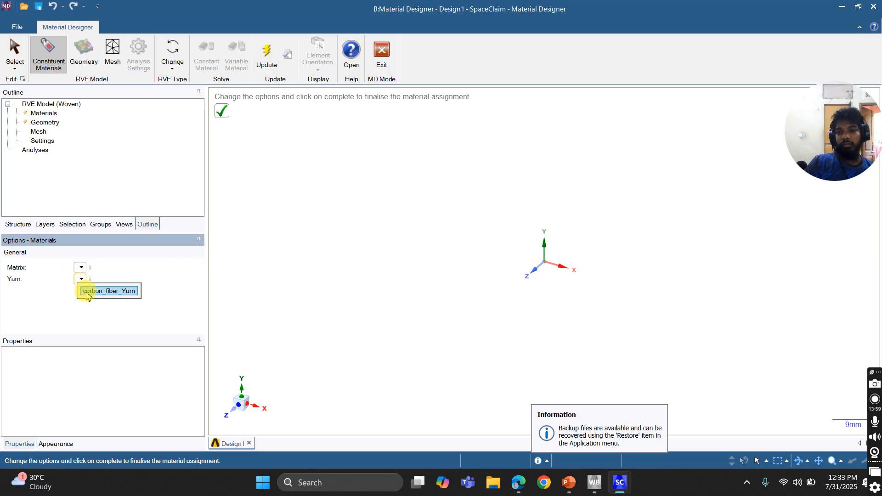
click(87, 291)
click(110, 269)
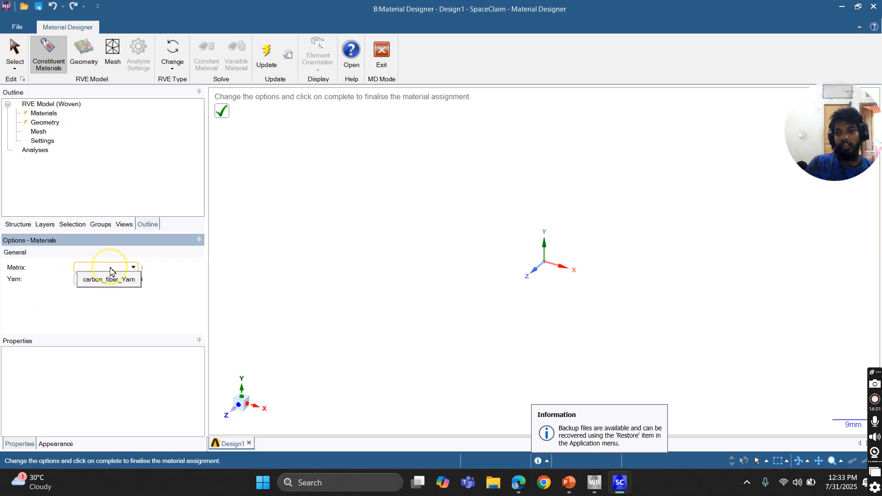
click(94, 306)
click(322, 314)
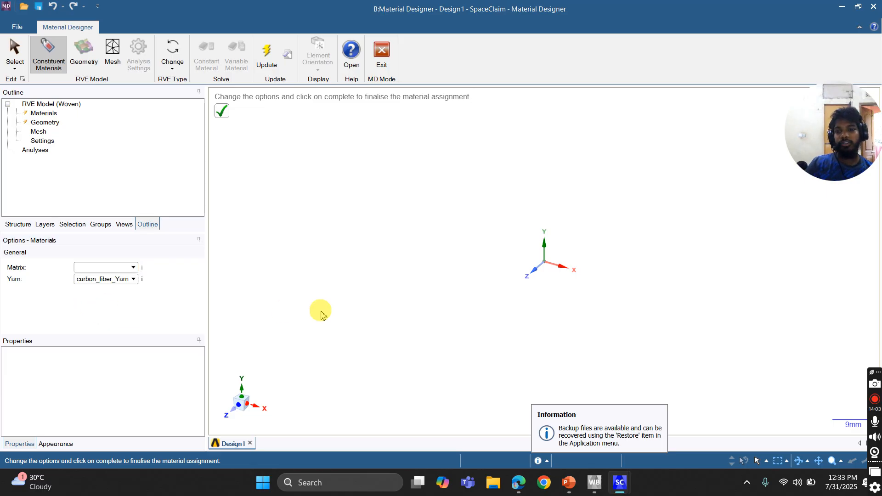
Step: In Workbench, add Resin Epoxy from the Composite Materials source to system B's Engineering Data and return to the project schematic
click(594, 481)
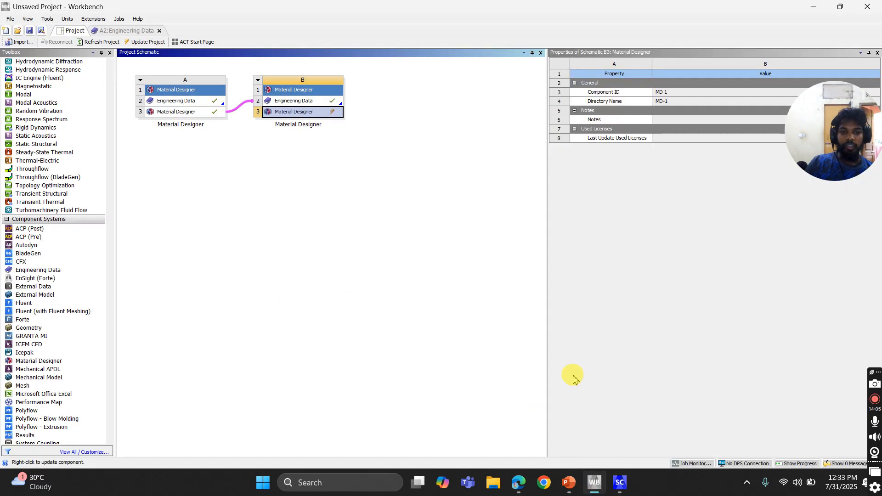
double_click(304, 104)
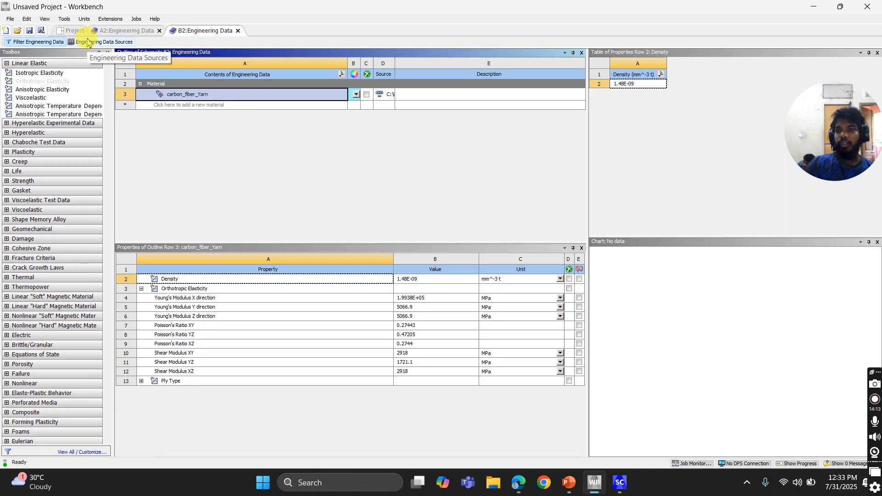
click(88, 42)
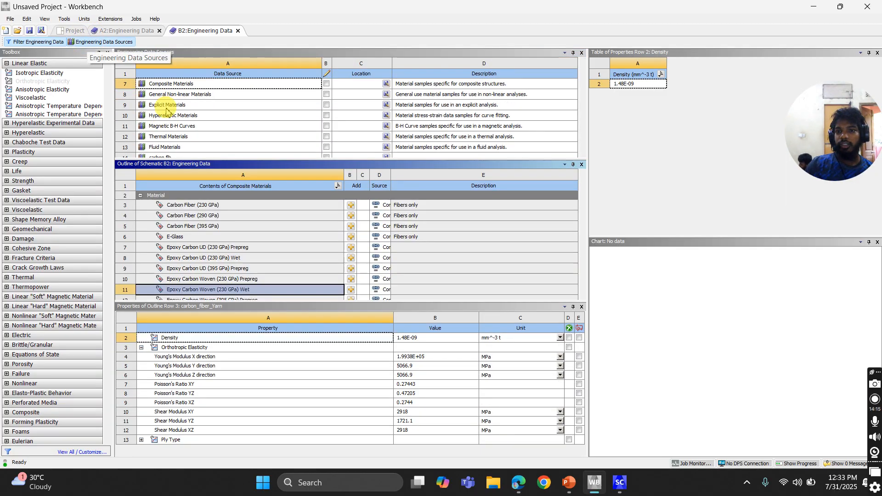
scroll(166, 108, up, 1)
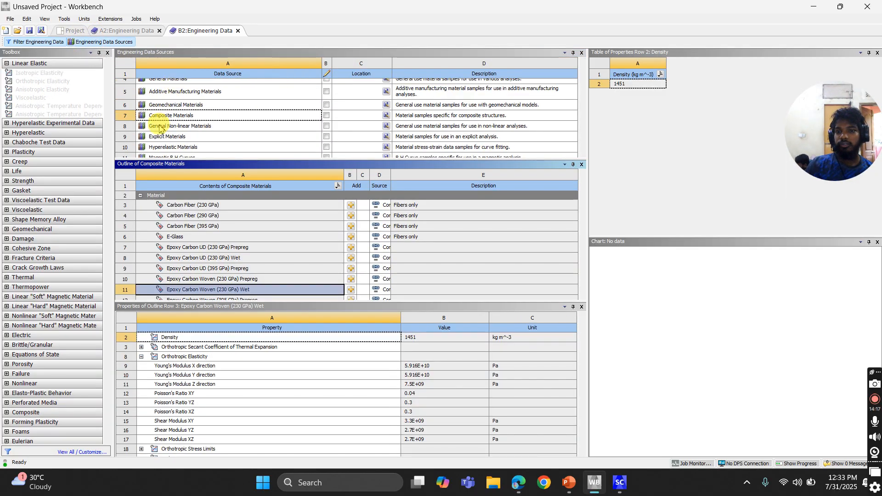
scroll(180, 229, down, 4)
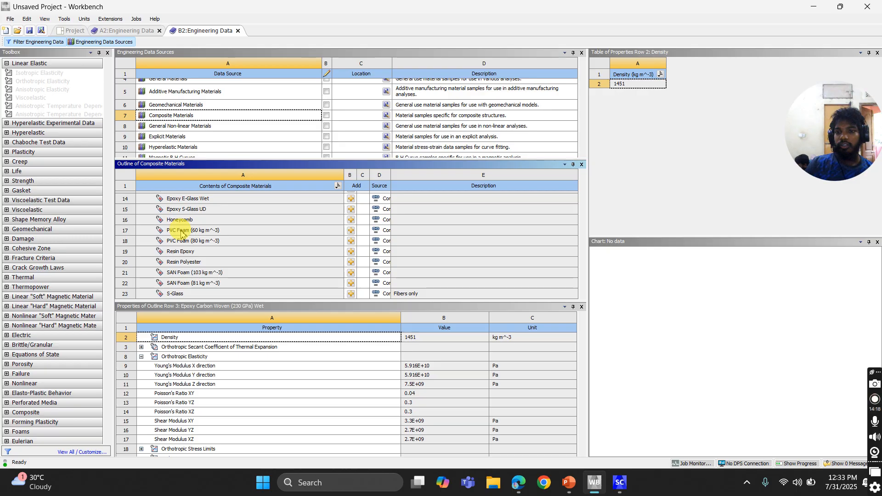
click(351, 252)
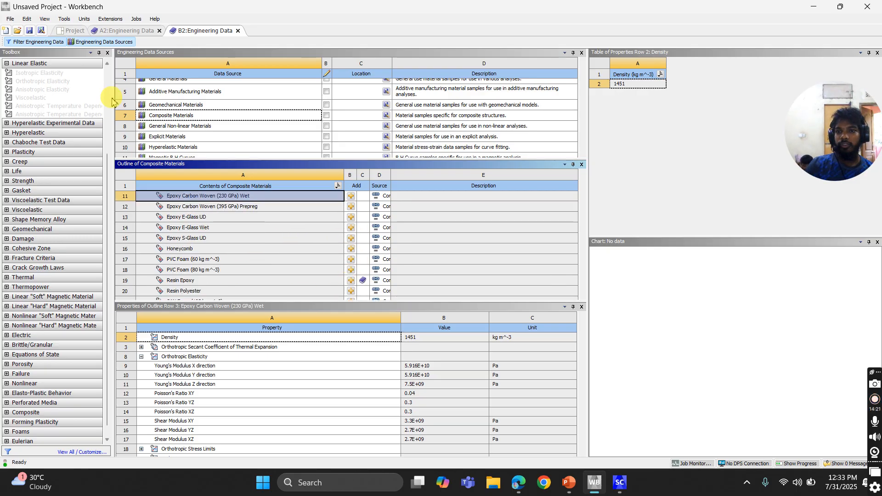
click(72, 31)
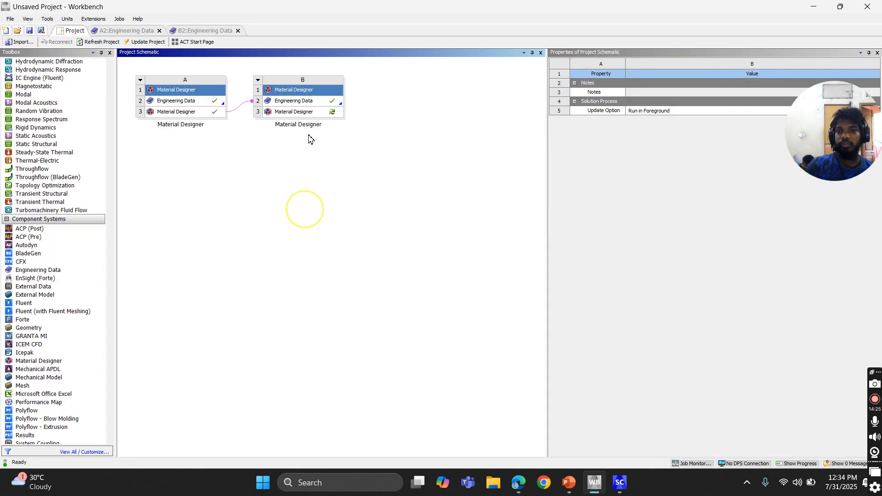
Step: Refresh and open system B's Material Designer and bring its SpaceClaim window to the front
click(308, 113)
double_click(308, 113)
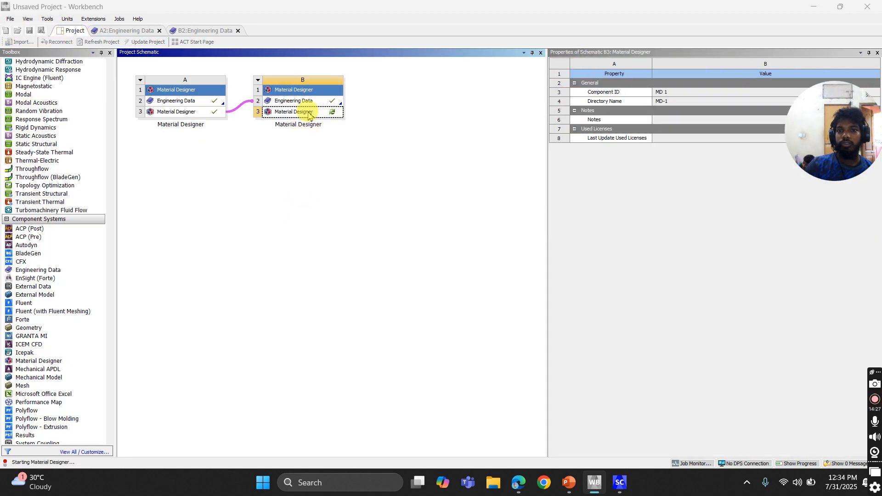
click(464, 267)
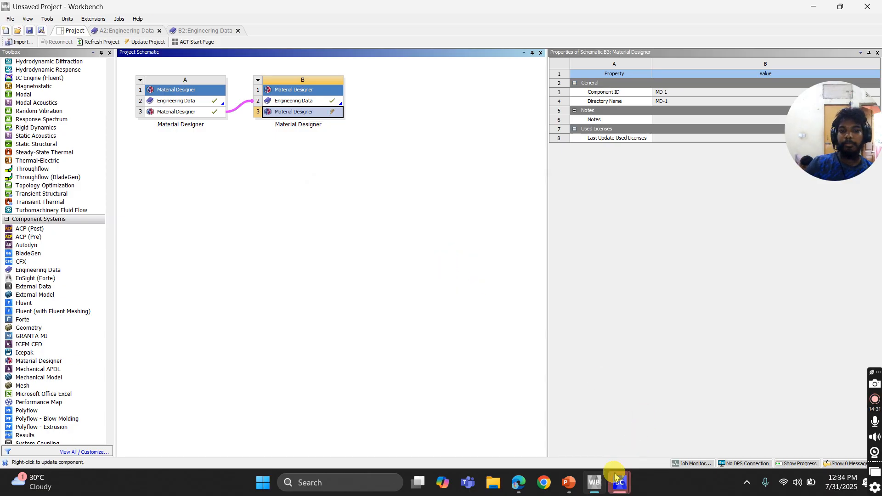
mouse_move(615, 480)
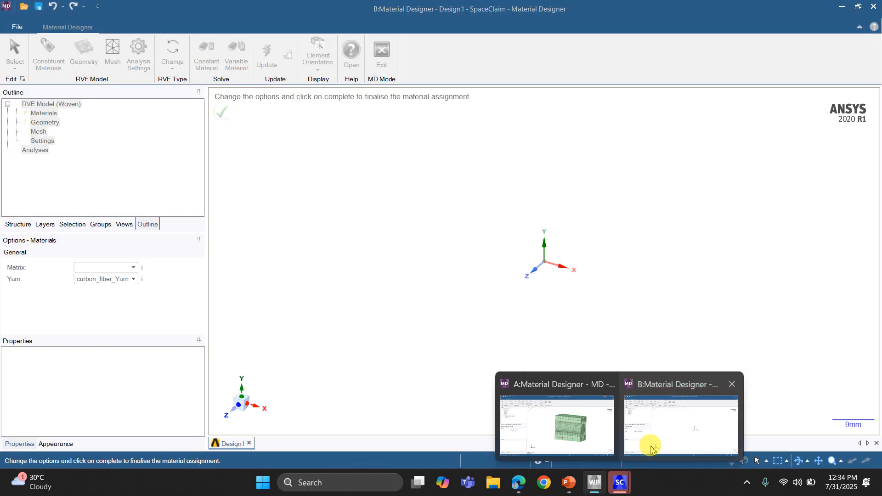
click(651, 448)
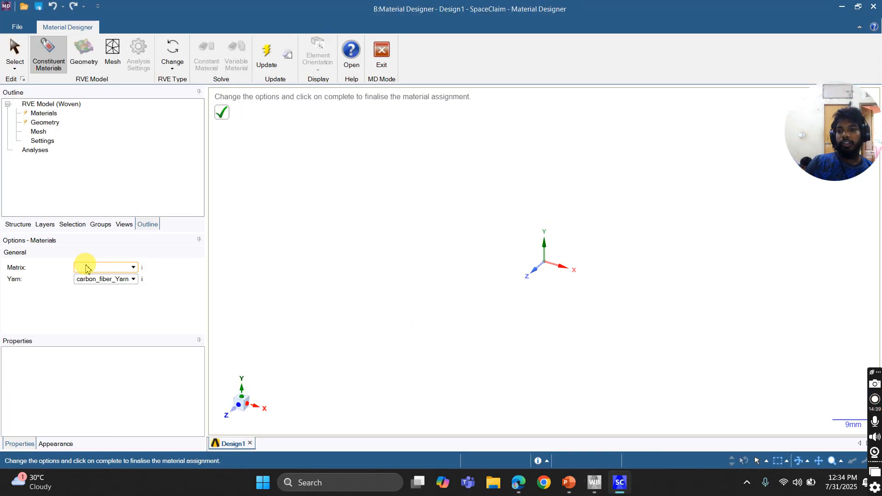
Step: Assign Resin Epoxy as the matrix material, keep carbon_fiber_Yarn as the yarn, and complete the material assignment
click(112, 267)
click(100, 289)
click(105, 279)
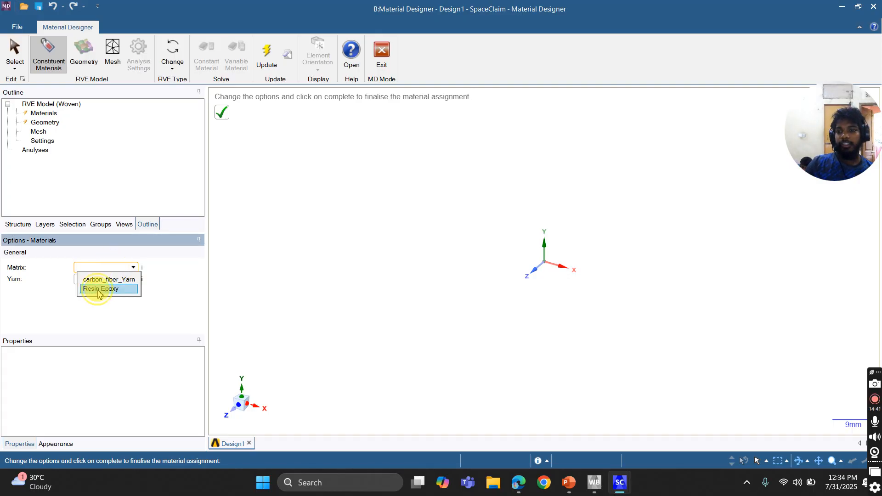
click(98, 290)
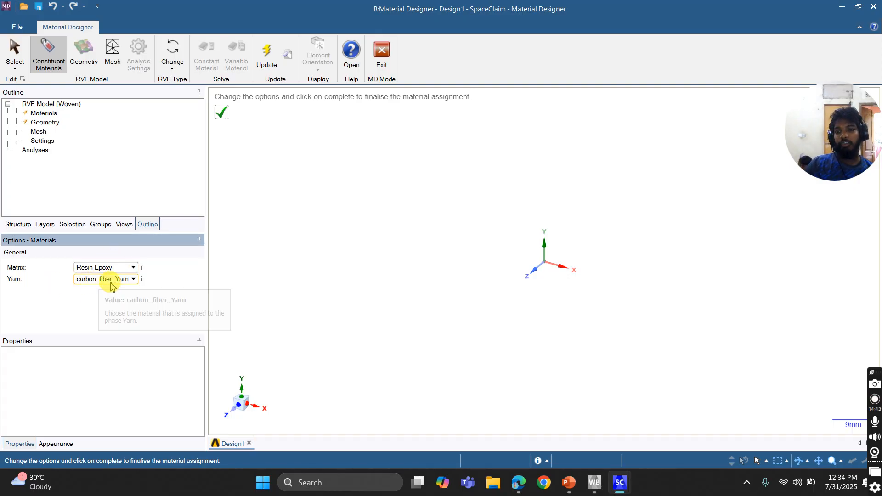
click(221, 113)
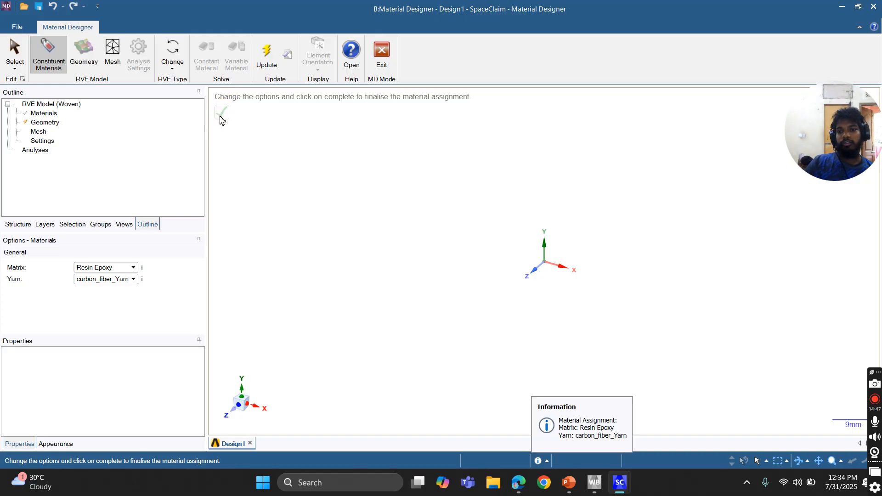
Step: Open the woven RVE's geometry options, check the available weaving types, and keep Plain
click(43, 124)
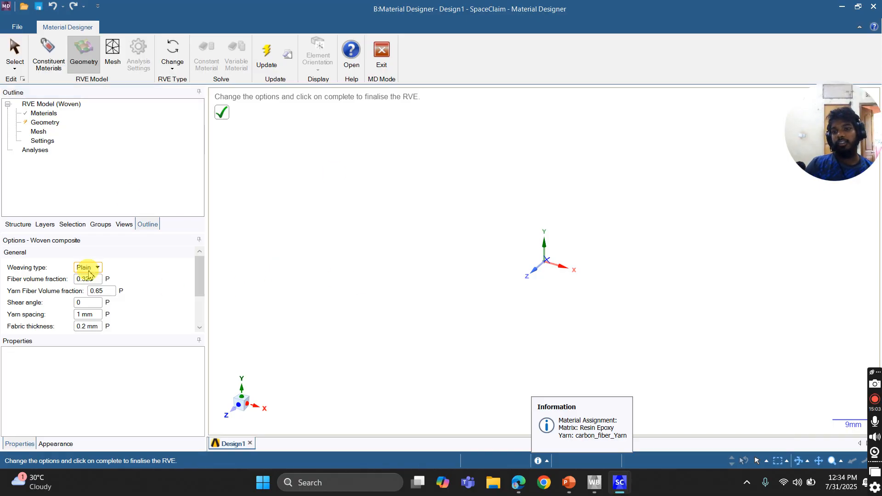
click(89, 269)
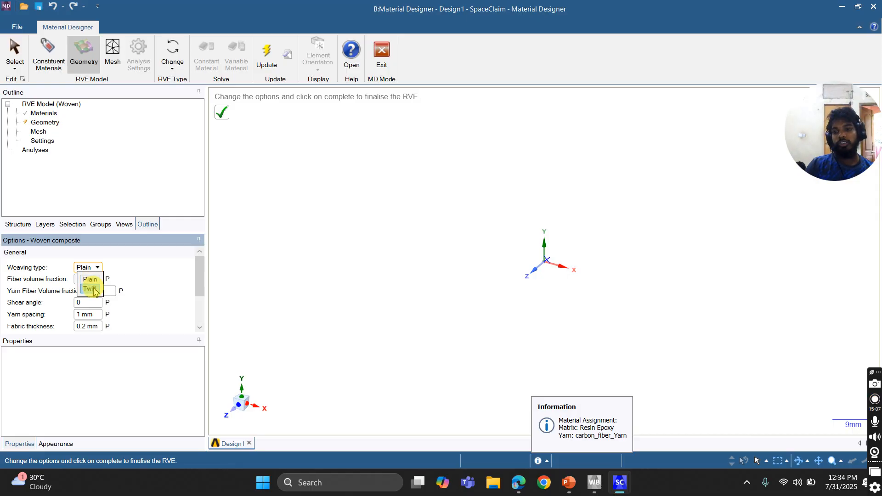
click(159, 299)
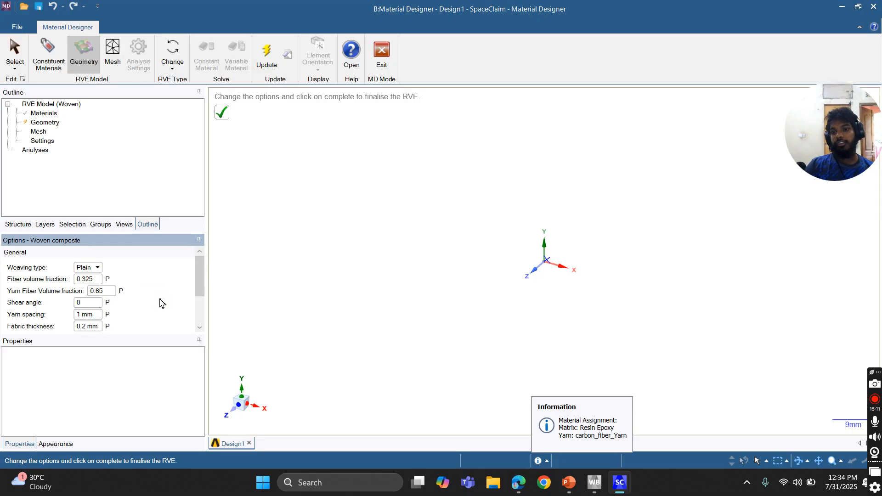
click(87, 269)
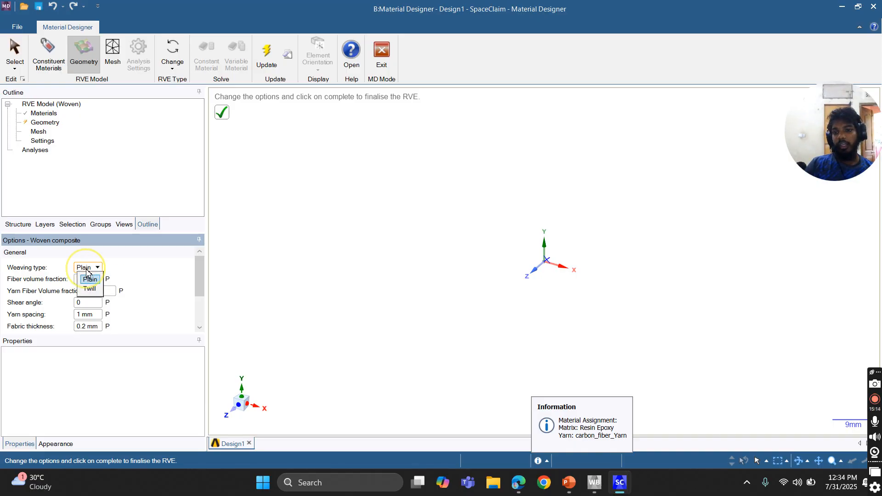
click(137, 287)
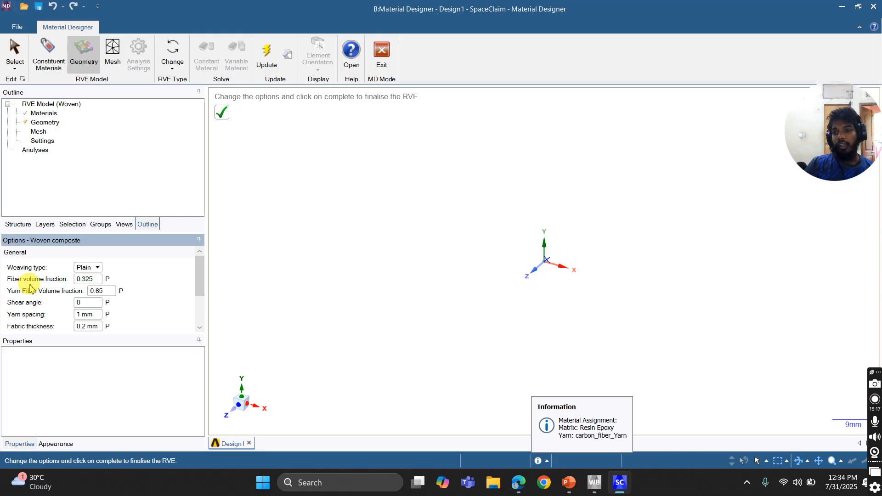
Step: Set the woven geometry's fiber volume fraction to 0.45 and its yarn fiber volume fraction to 0.5
click(95, 283)
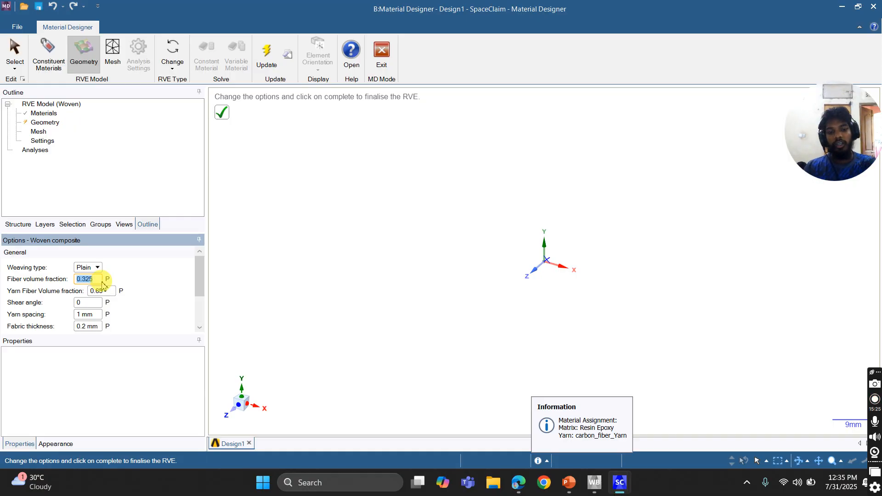
text(0)
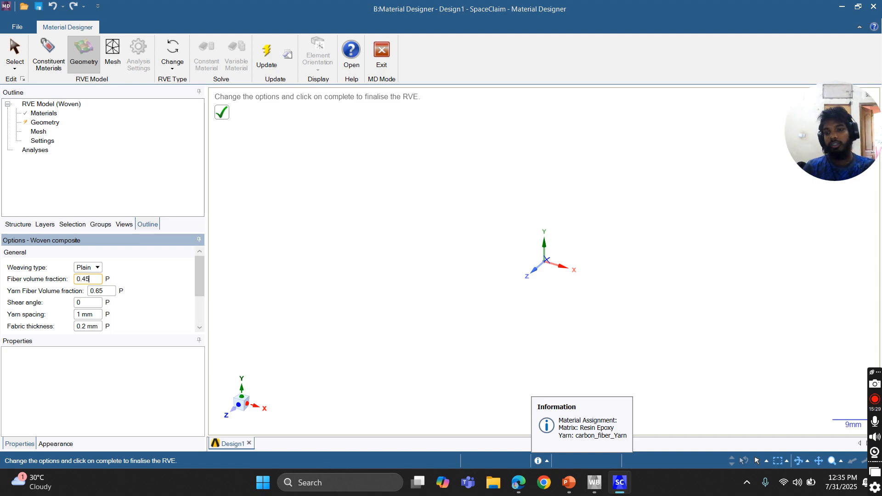
double_click(105, 292)
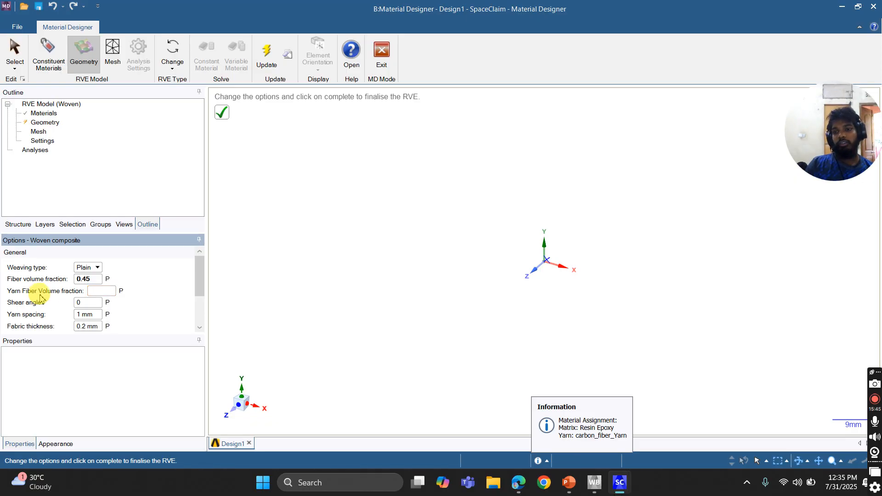
click(111, 292)
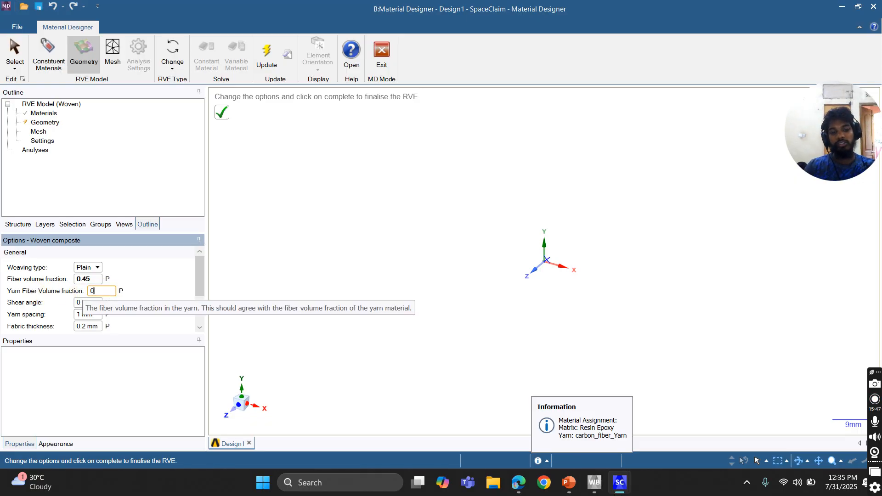
click(171, 366)
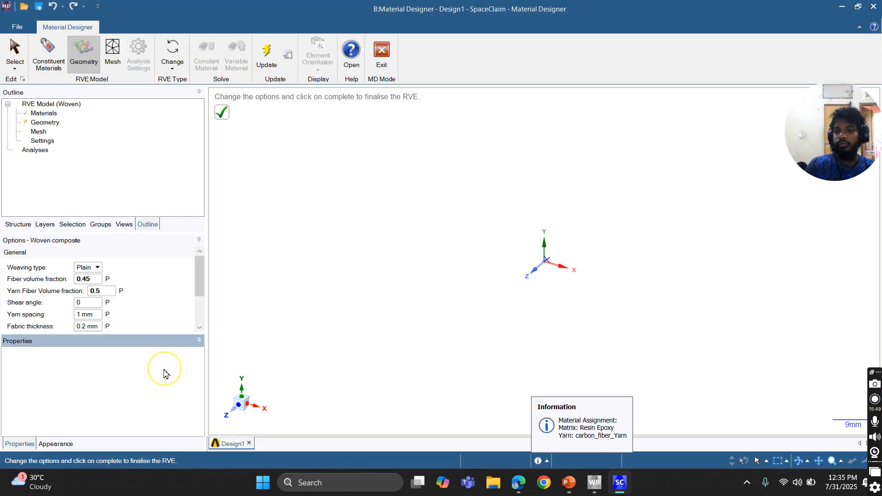
Step: Align the yarn with the x direction and set the geometry algorithm to Flattened Lenticular (high fiber volume fraction), keeping the default yarn dimensions
click(83, 303)
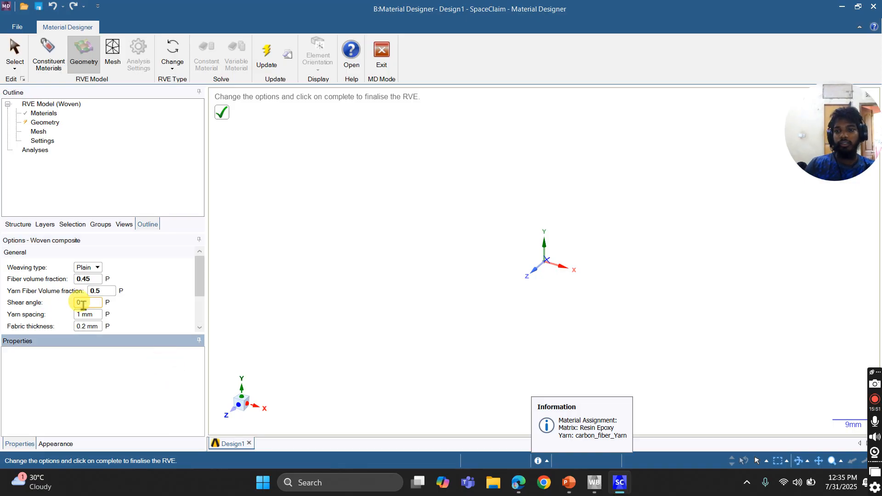
click(29, 320)
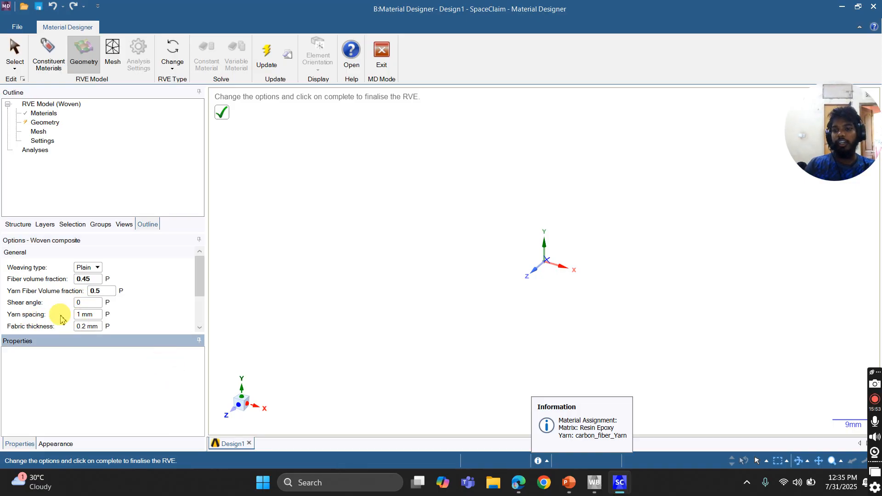
click(89, 315)
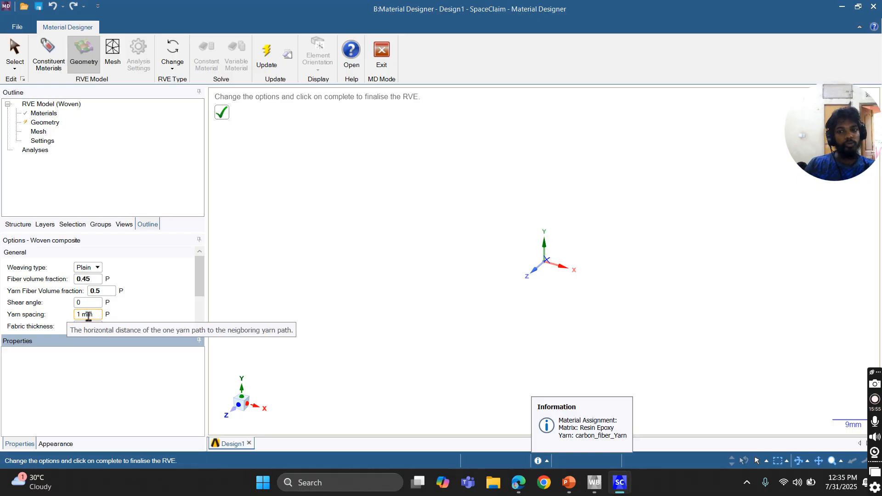
click(98, 327)
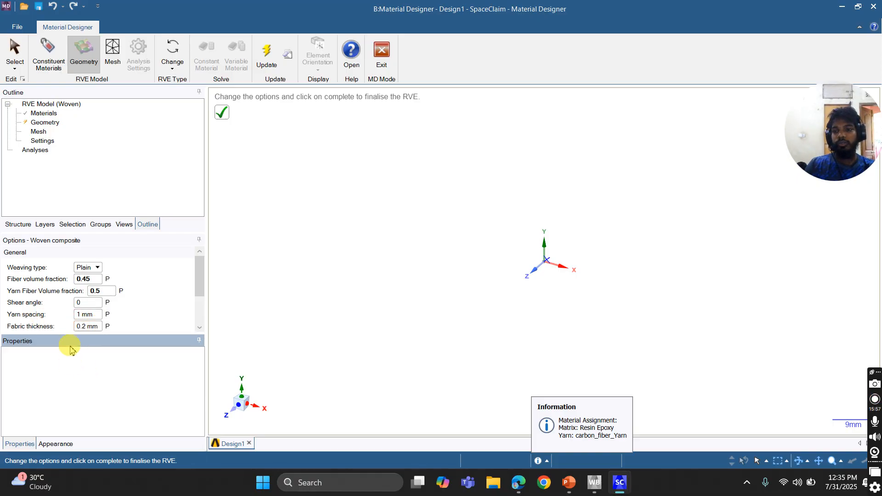
scroll(85, 315, down, 2)
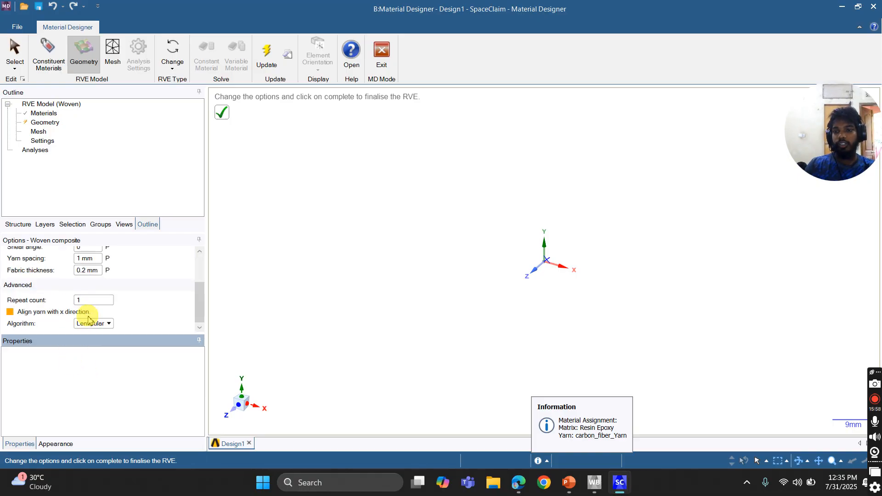
click(10, 312)
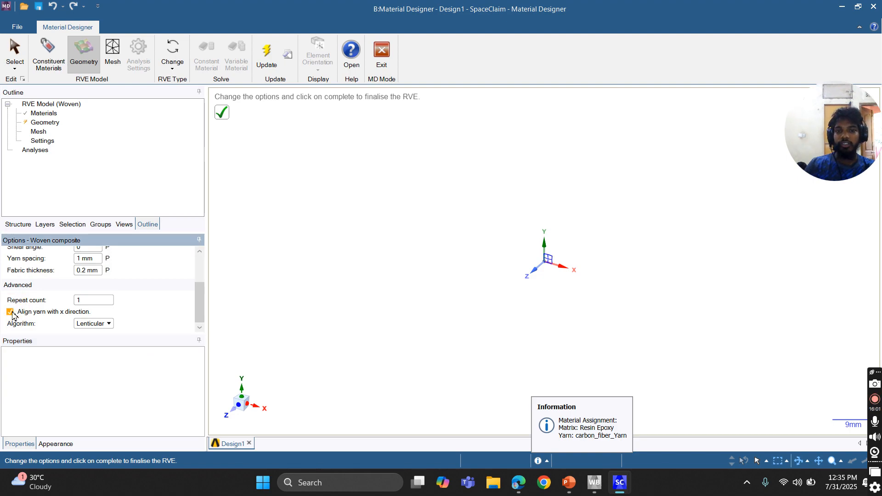
click(90, 325)
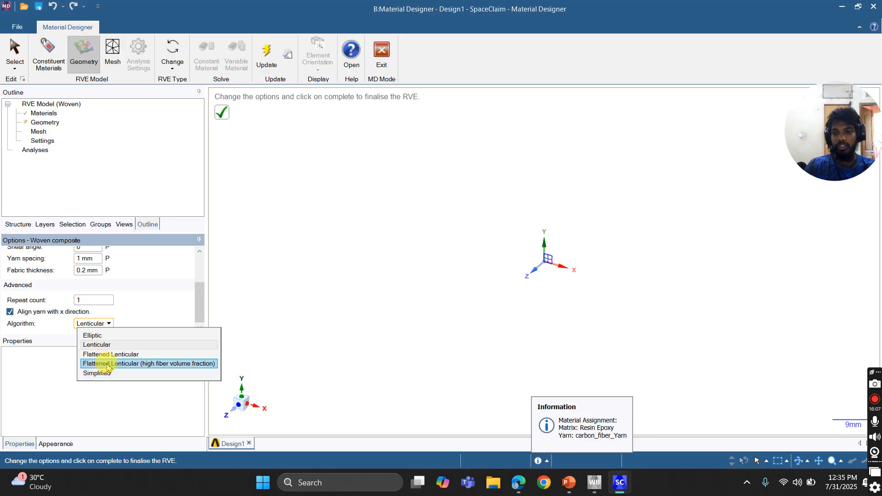
click(107, 364)
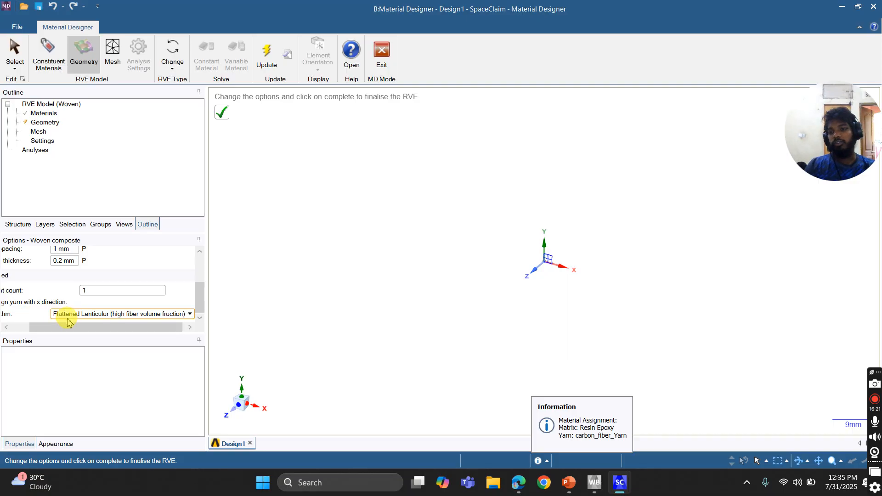
Step: Try to generate the woven RVE geometry with the entered options, repeating the attempt once
click(224, 119)
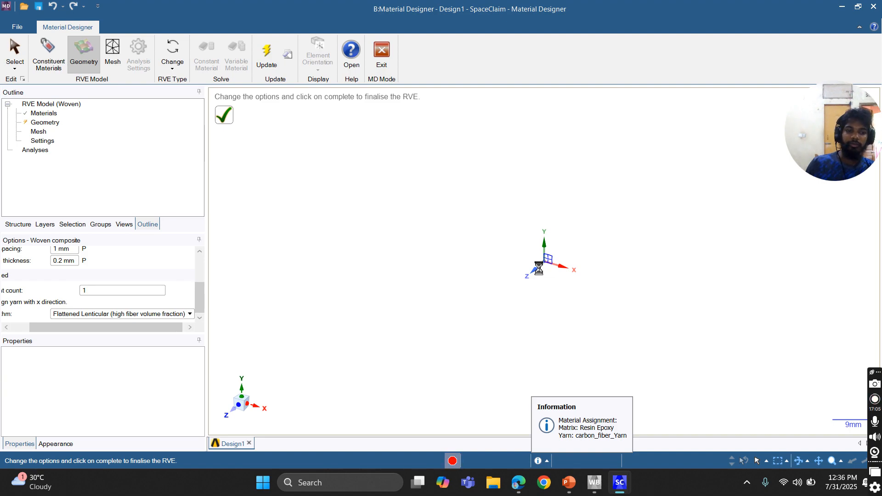
click(538, 269)
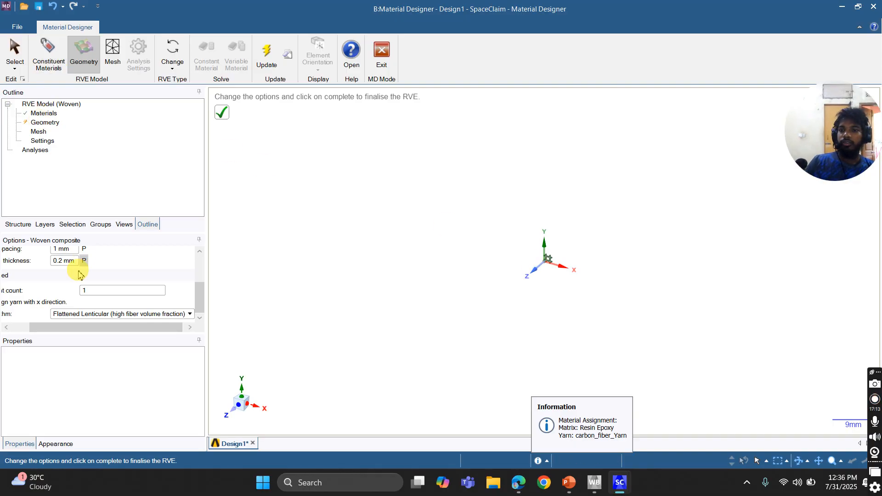
scroll(82, 264, up, 3)
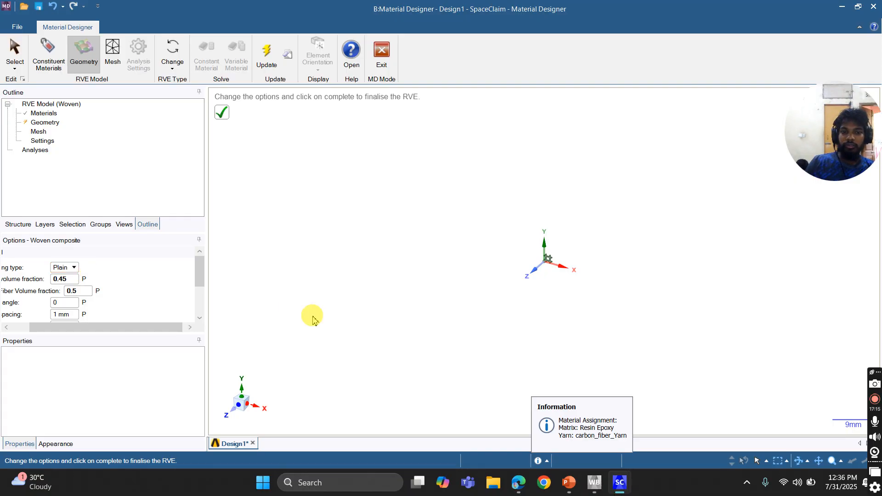
click(44, 122)
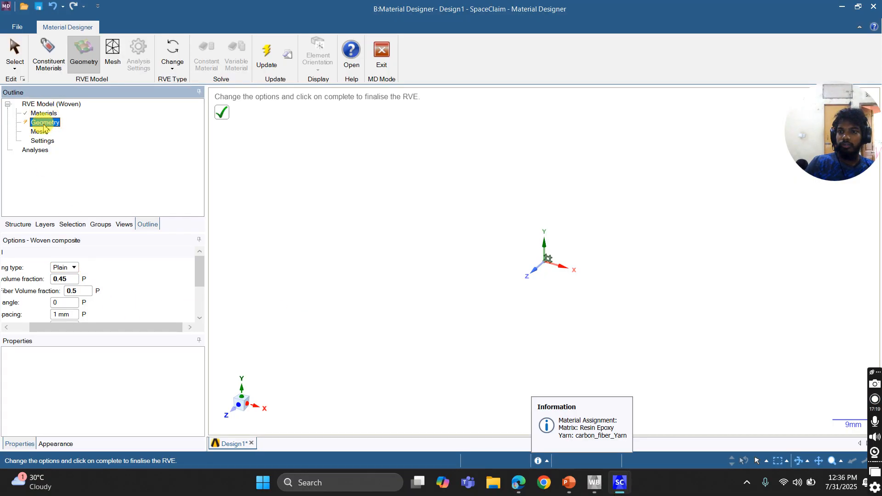
click(226, 116)
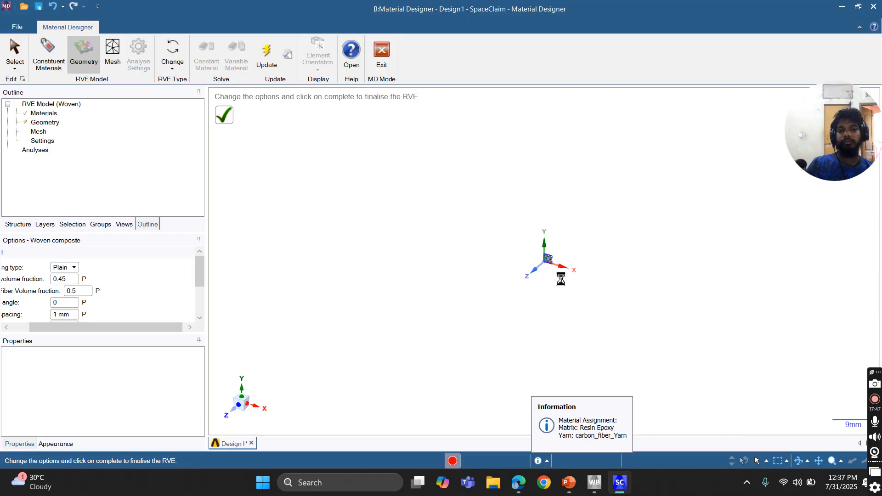
click(543, 247)
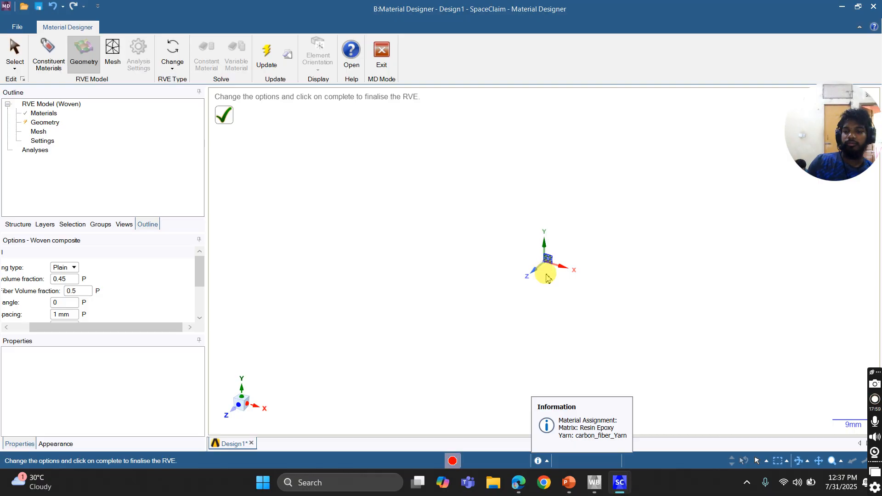
click(546, 277)
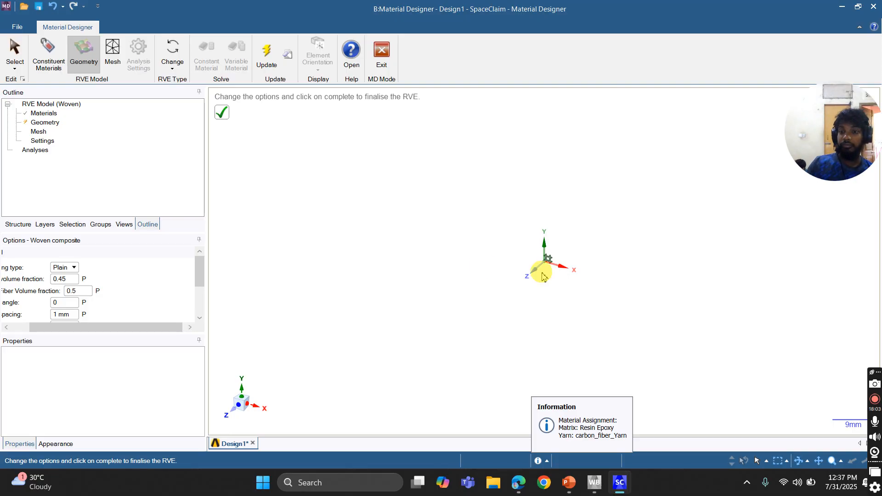
Step: Set the woven geometry's fiber volume fraction to 0.6
click(70, 281)
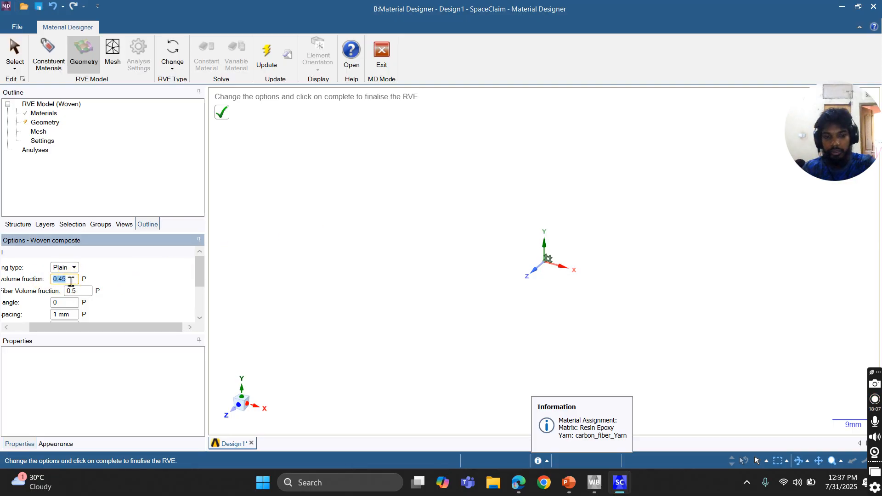
text(0)
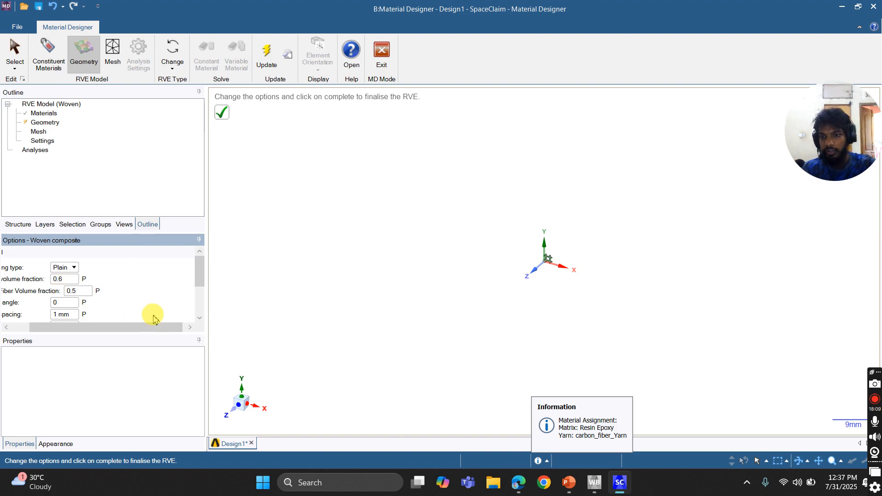
click(266, 303)
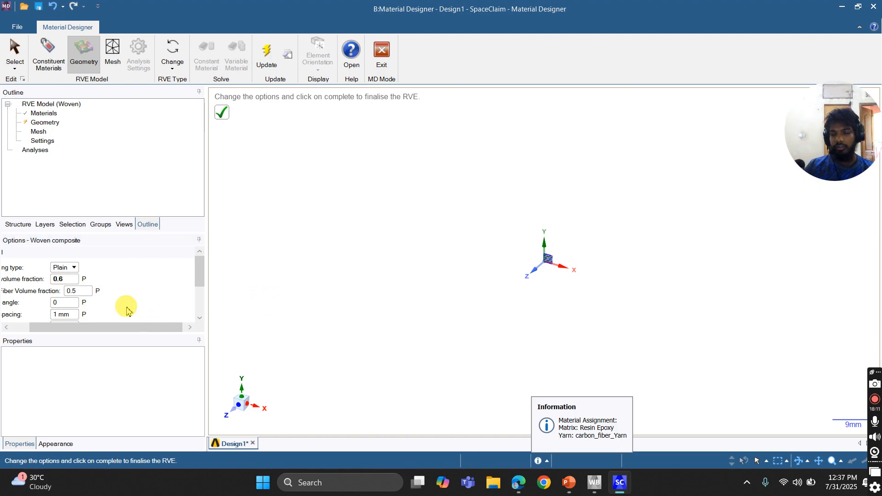
Step: Set the woven geometry's yarn fiber volume fraction to 0.8
scroll(122, 304, down, 2)
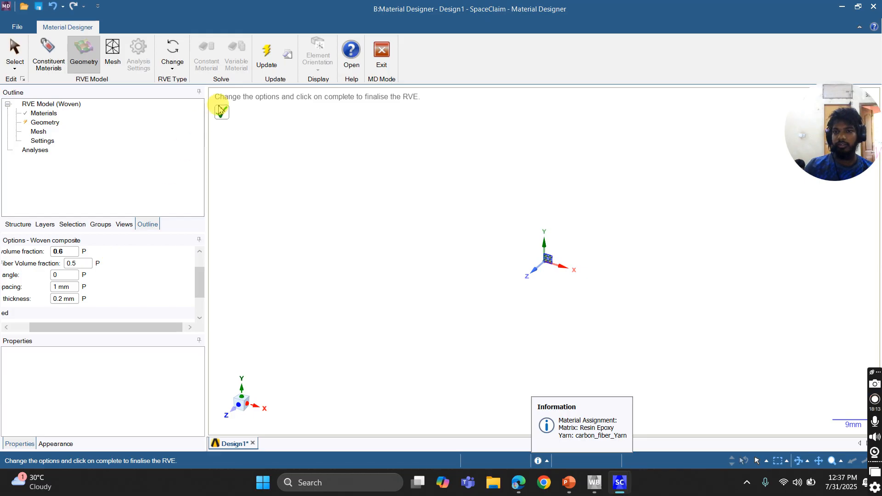
click(81, 265)
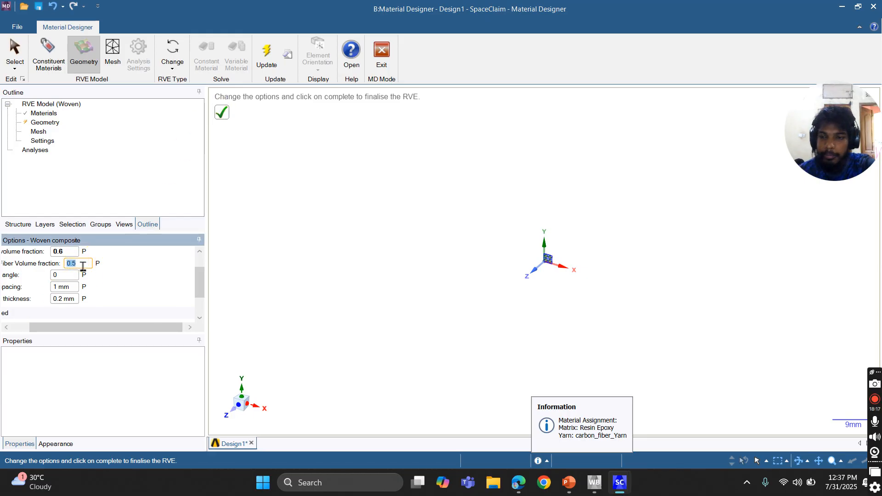
key(BackSpace)
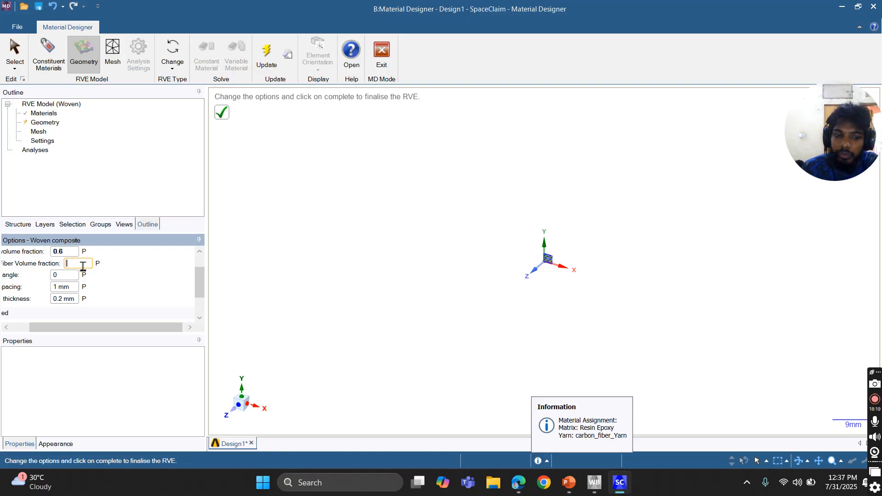
text(8)
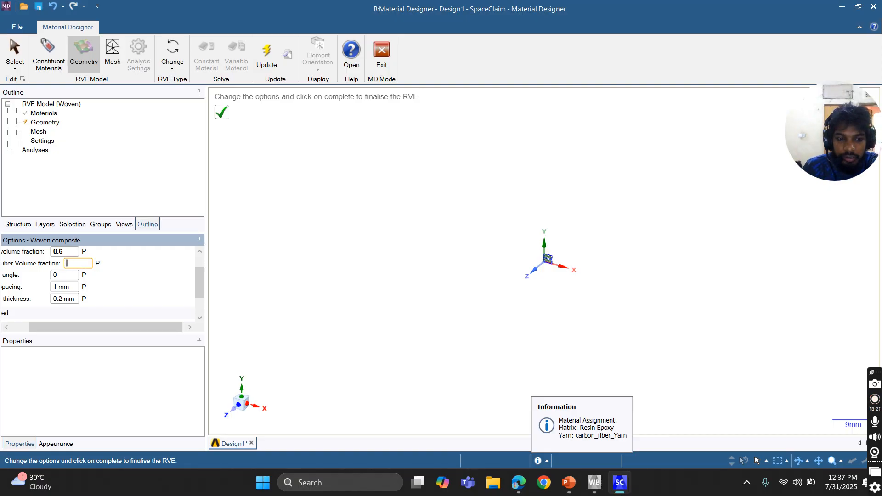
text(.8)
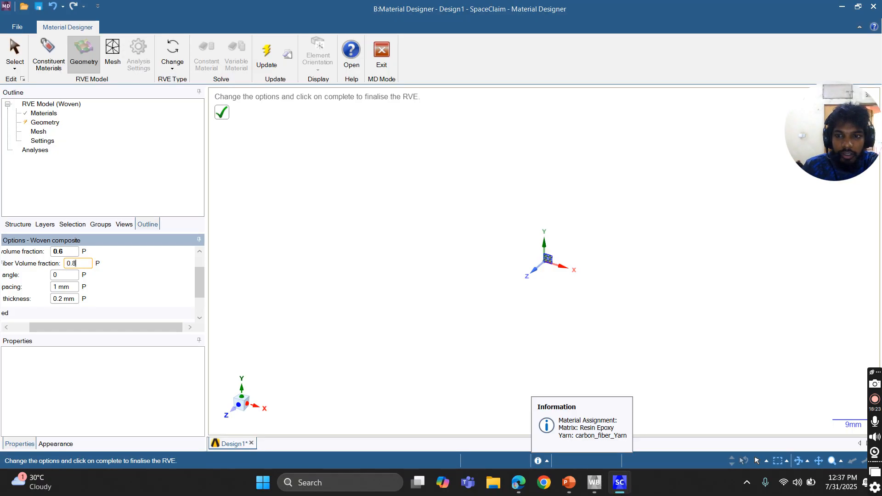
click(283, 303)
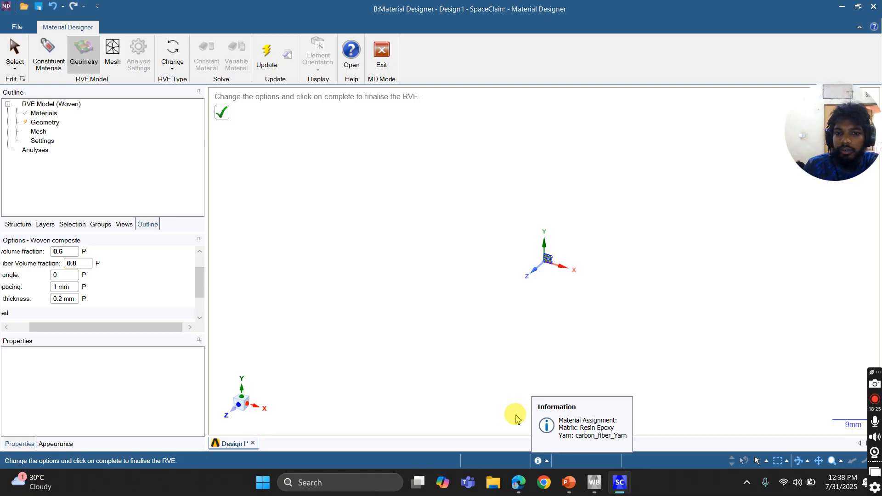
Step: Switch to the UD Material Designer model and set its geometry's fiber volume fraction to 0.8
mouse_move(626, 489)
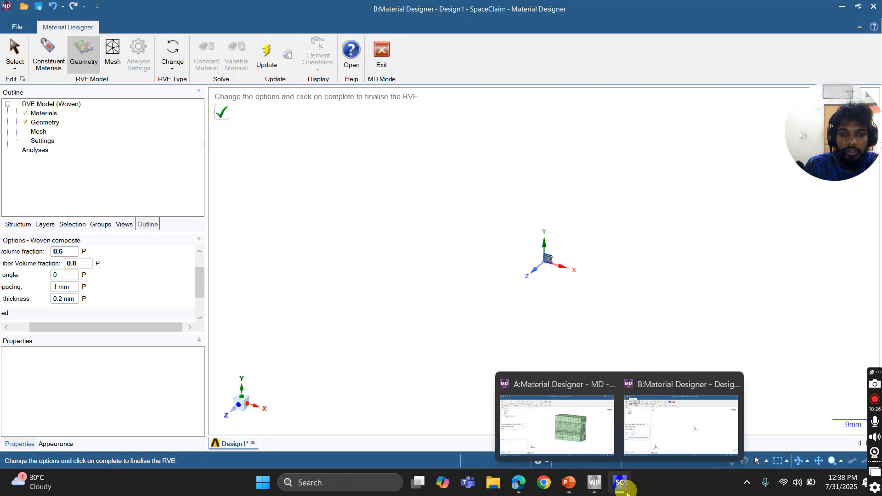
click(575, 439)
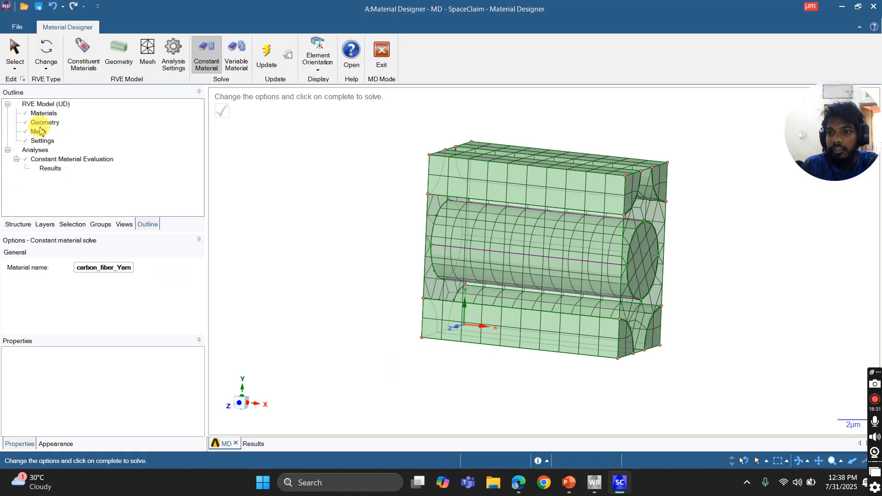
click(41, 123)
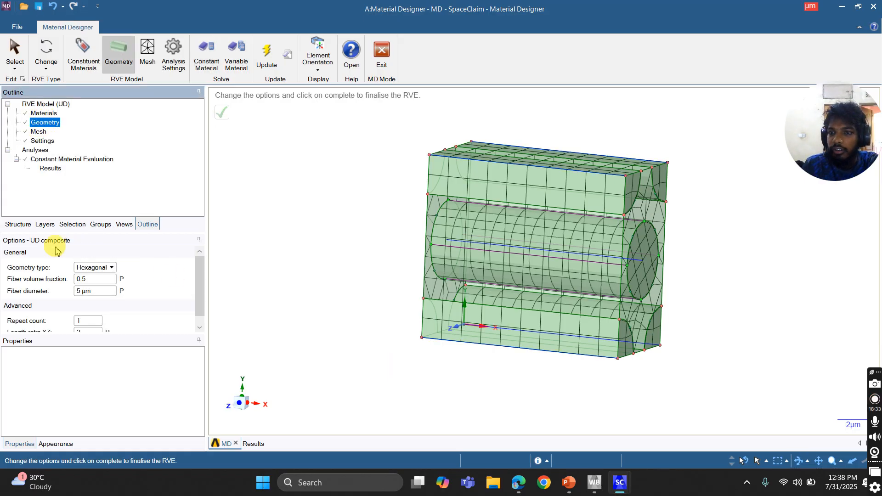
click(93, 280)
double_click(92, 280)
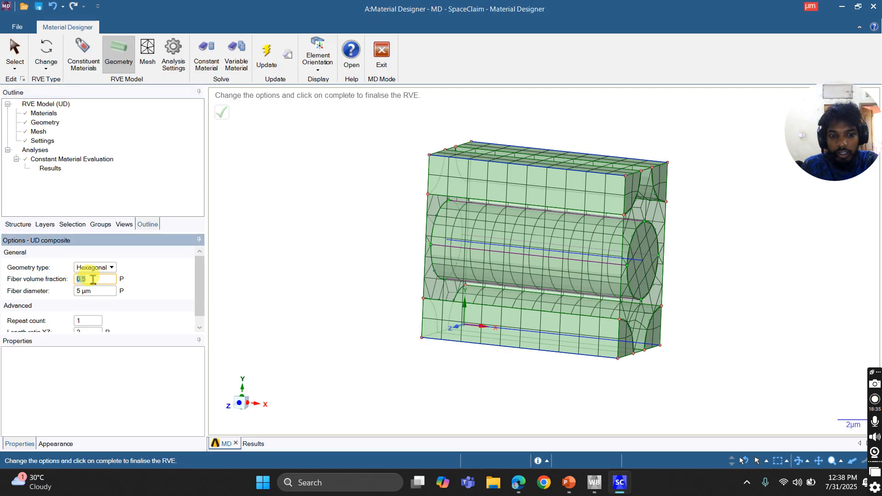
text(0.8)
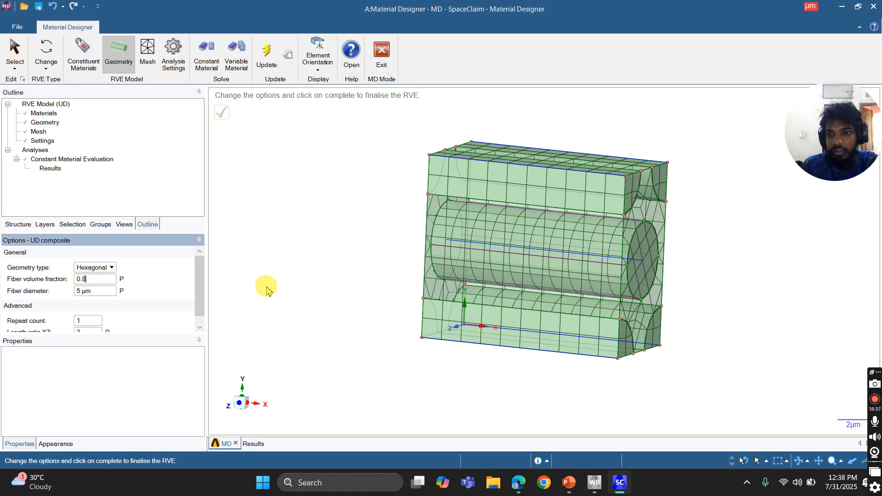
key(Return)
Step: Update the UD RVE model to re-solve the carbon_fiber_Yarn material, and review its engineering constants in the results
click(267, 57)
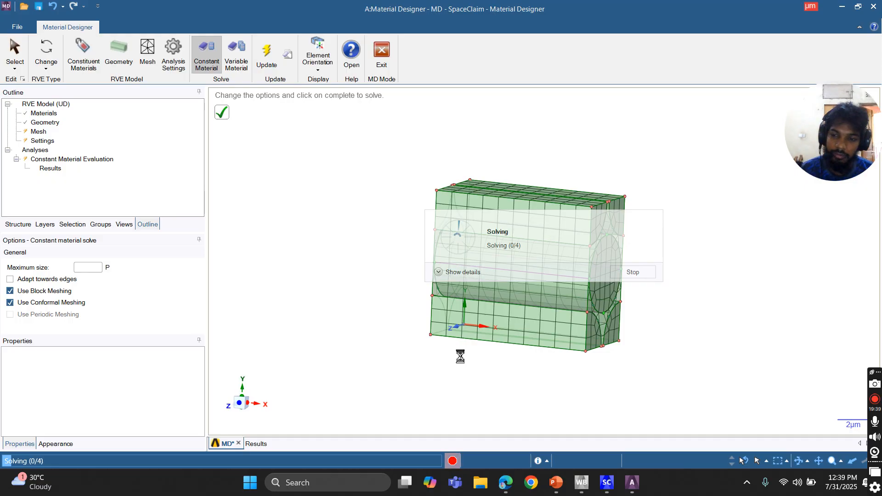
click(460, 355)
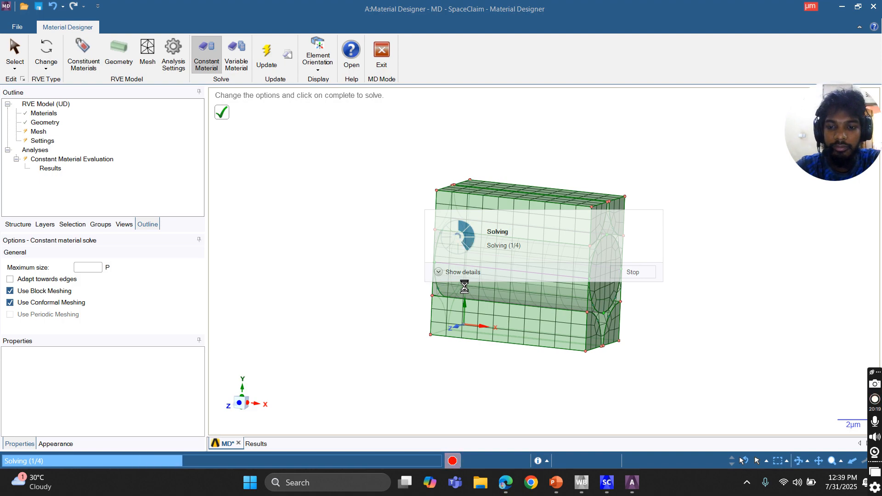
click(464, 287)
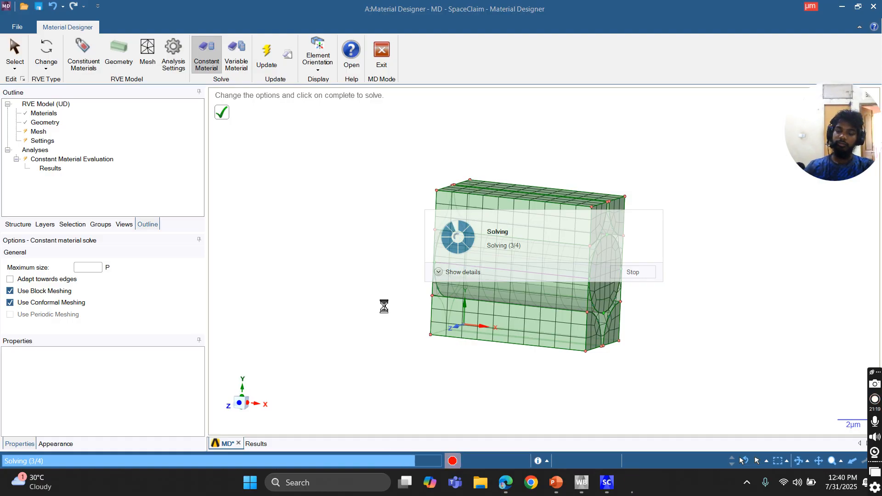
click(384, 305)
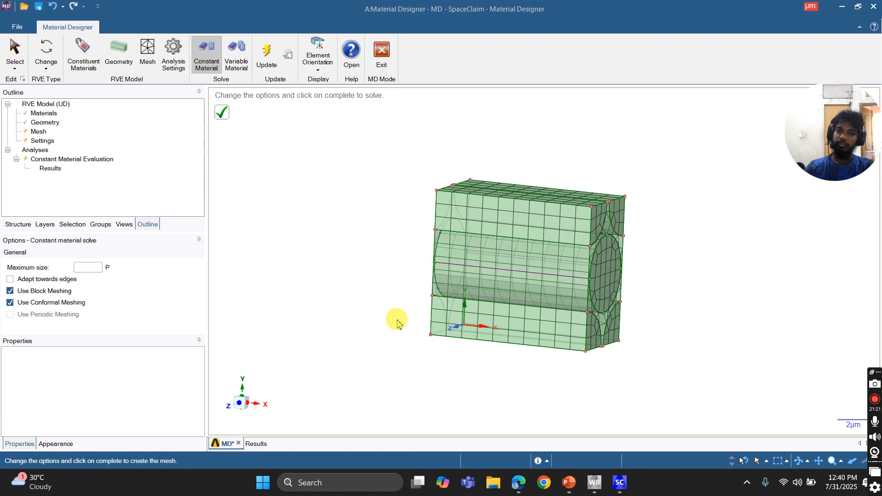
click(352, 282)
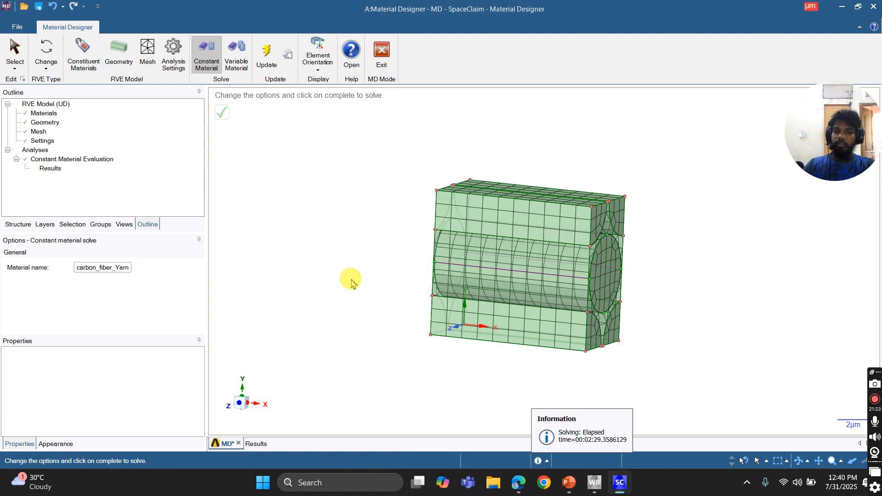
double_click(50, 171)
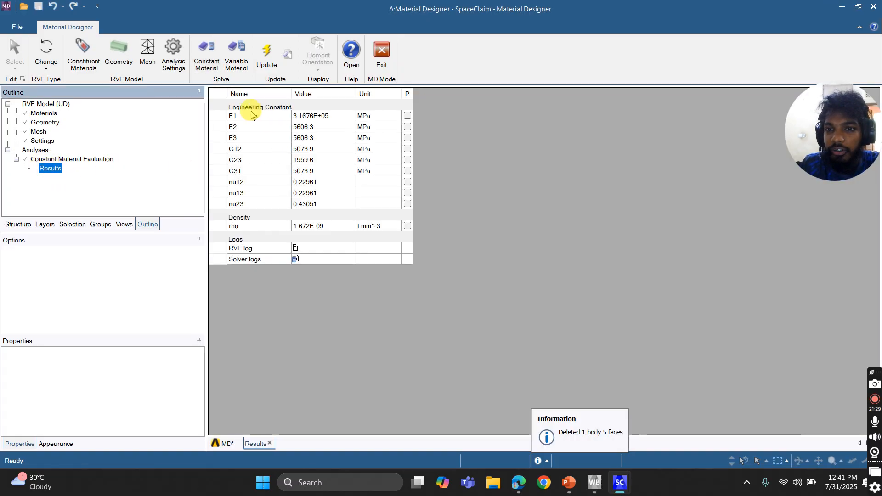
drag(243, 118, 366, 211)
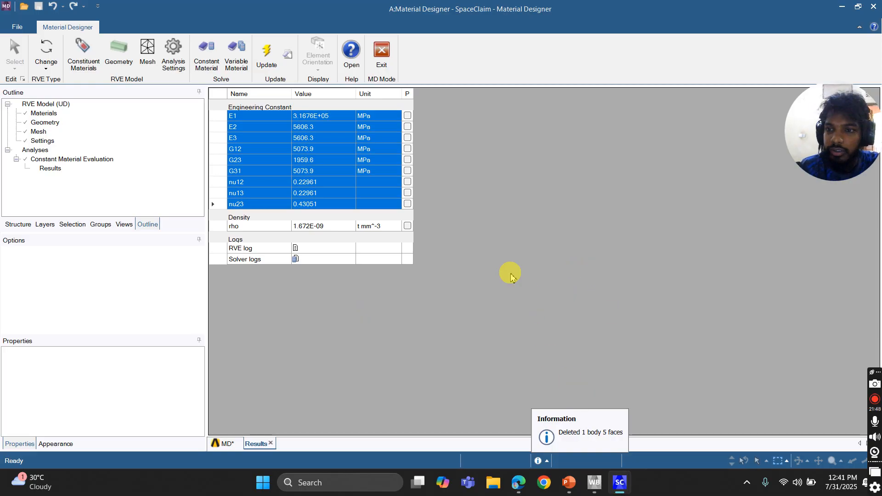
Step: In Workbench, update system A's Material Designer component and system B's Engineering Data component
click(594, 482)
double_click(188, 113)
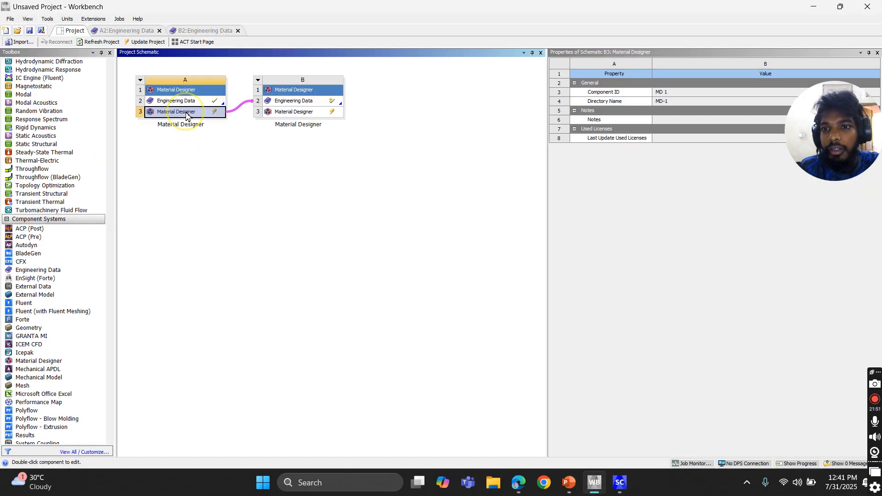
right_click(189, 113)
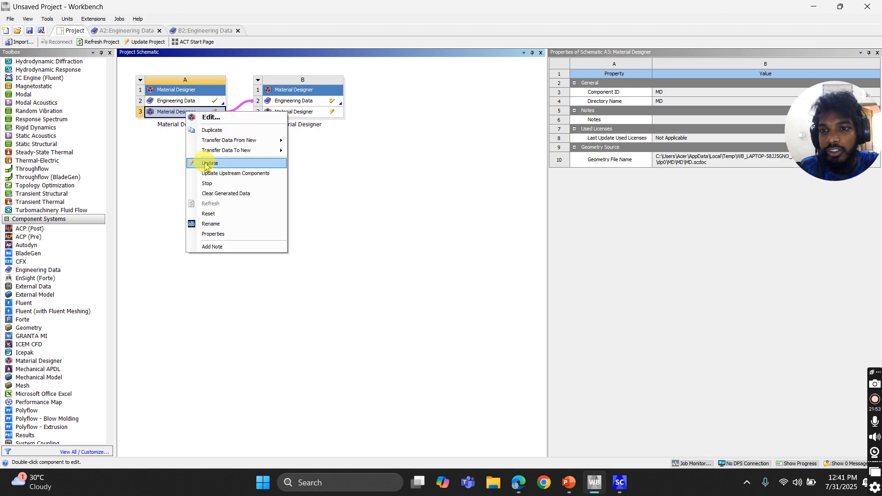
click(210, 163)
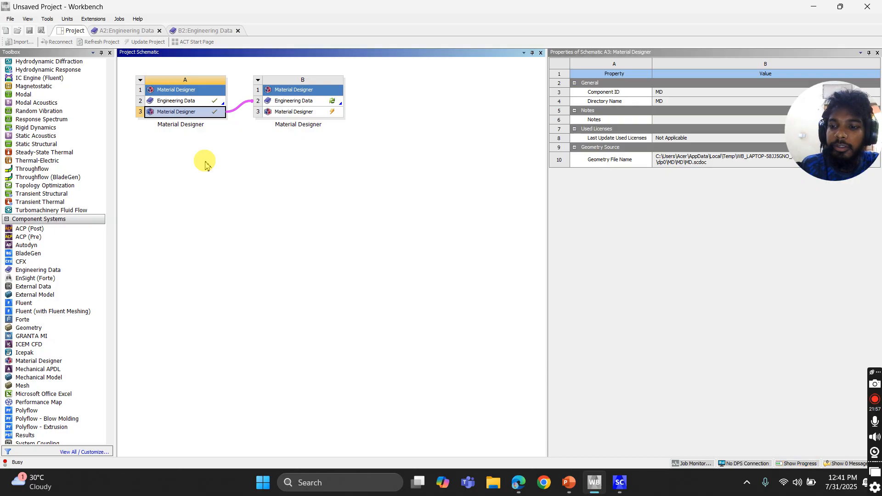
right_click(303, 103)
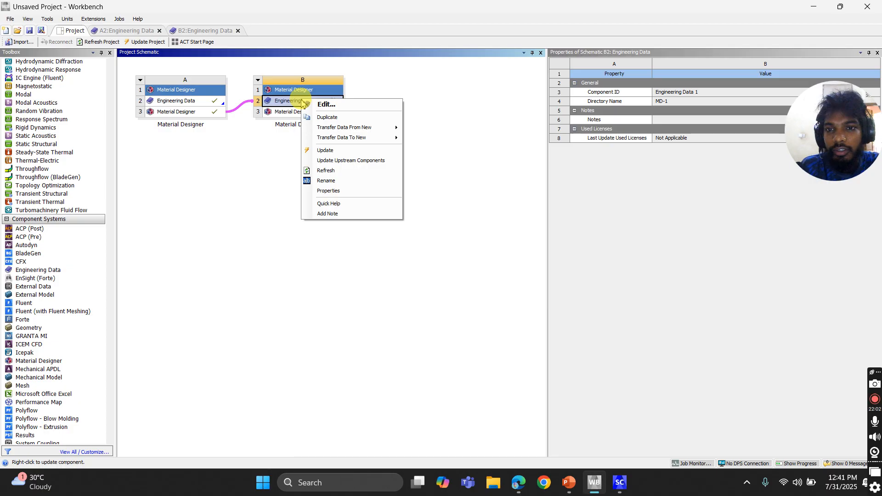
click(317, 150)
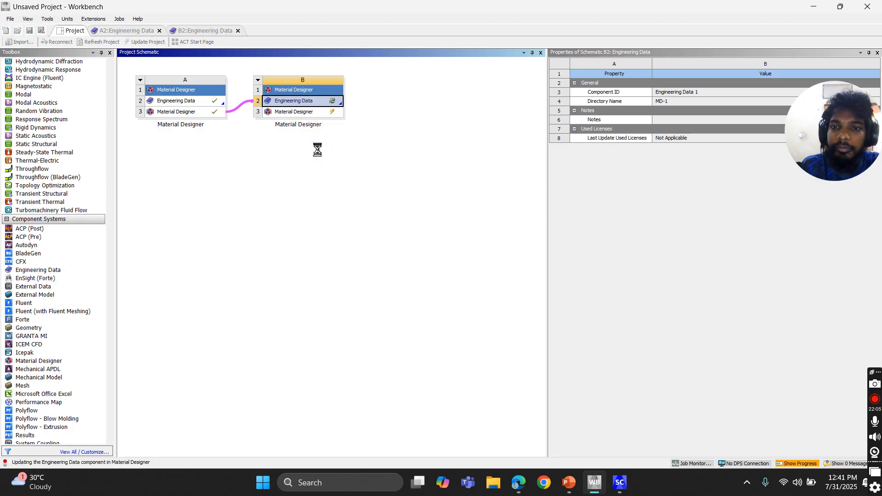
Step: Reopen system B's Material Designer, reading the modified upstream data, and return to the woven RVE model
double_click(311, 111)
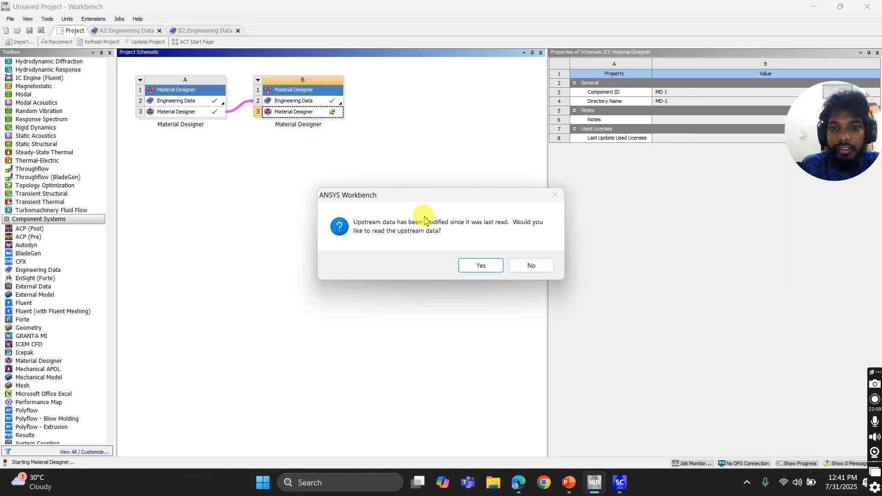
click(473, 266)
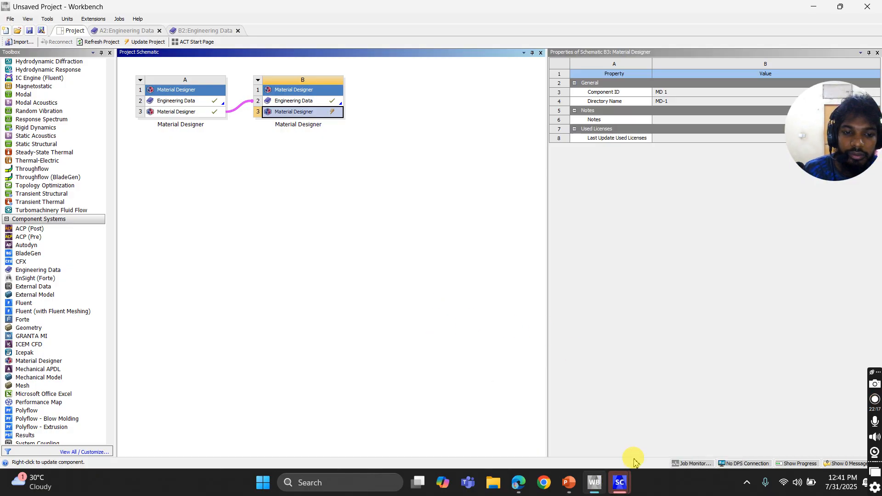
mouse_move(620, 482)
click(652, 438)
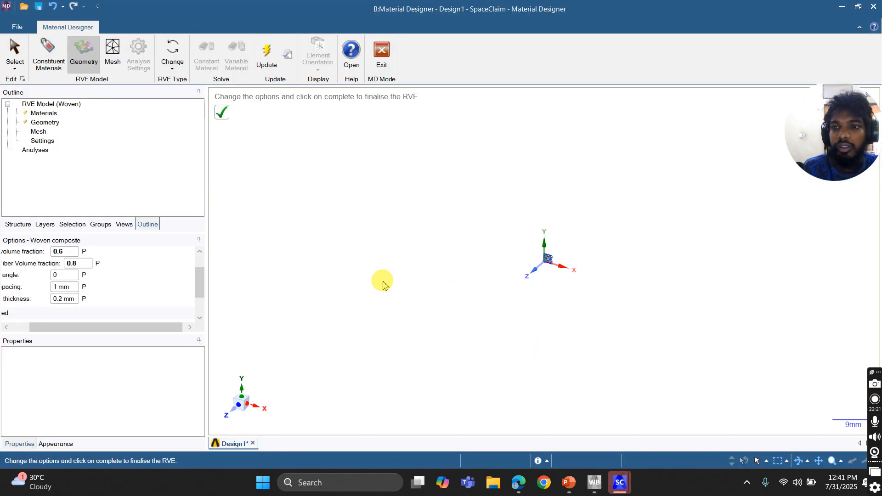
Step: Widen the options area and finalise the woven RVE's materials with Resin Epoxy matrix and carbon_fiber_Yarn yarn
scroll(38, 275, up, 1)
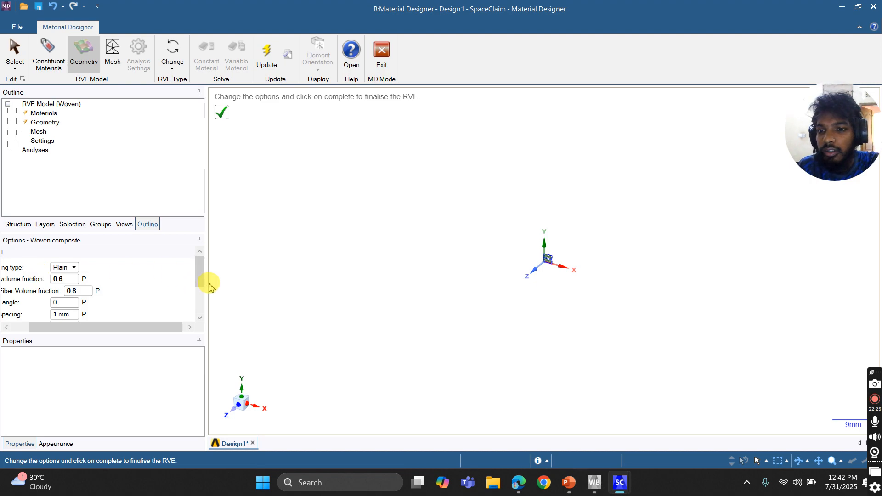
drag(205, 288, 291, 299)
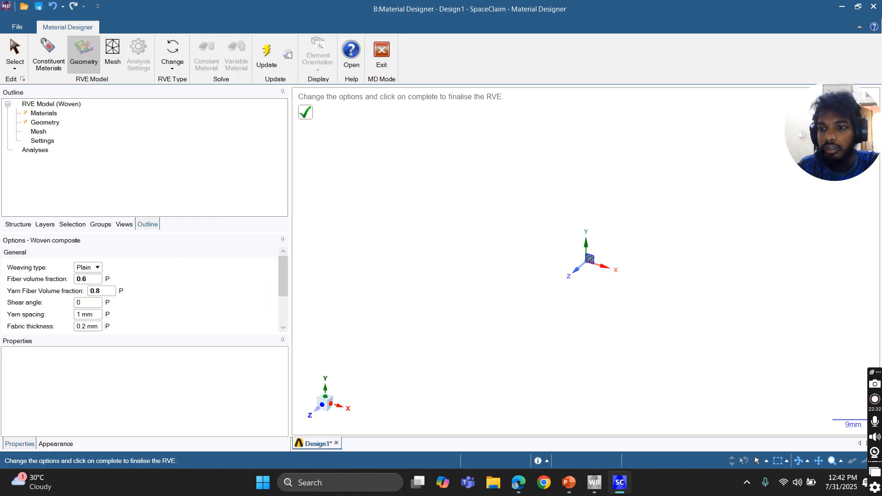
click(44, 114)
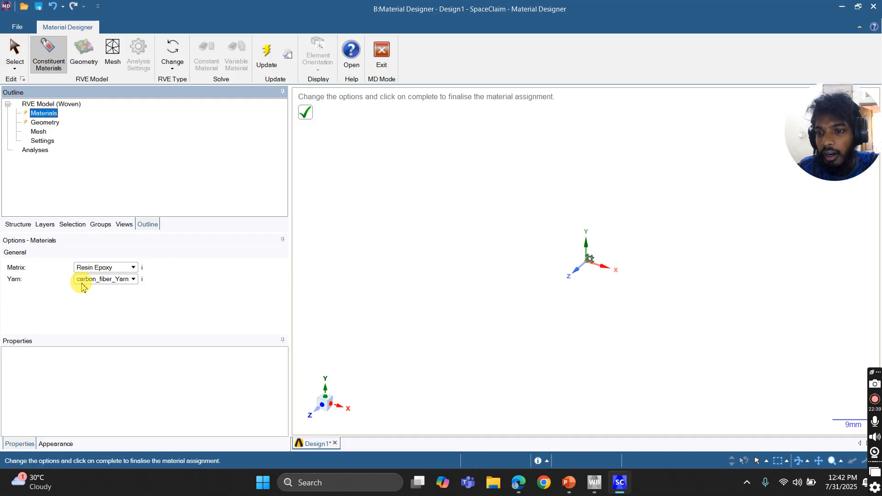
click(305, 112)
click(94, 166)
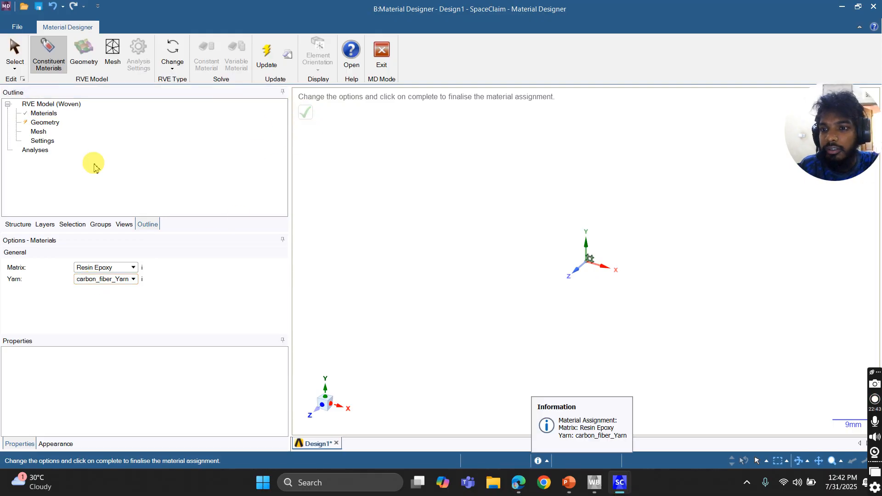
Step: Open the woven geometry options and review the weaving type choices and fiber volume fraction, keeping the Plain weave
click(43, 123)
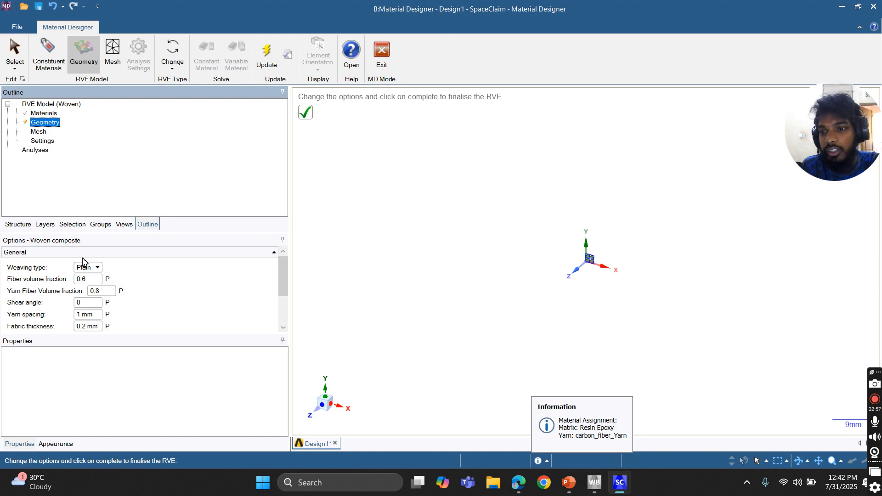
click(86, 272)
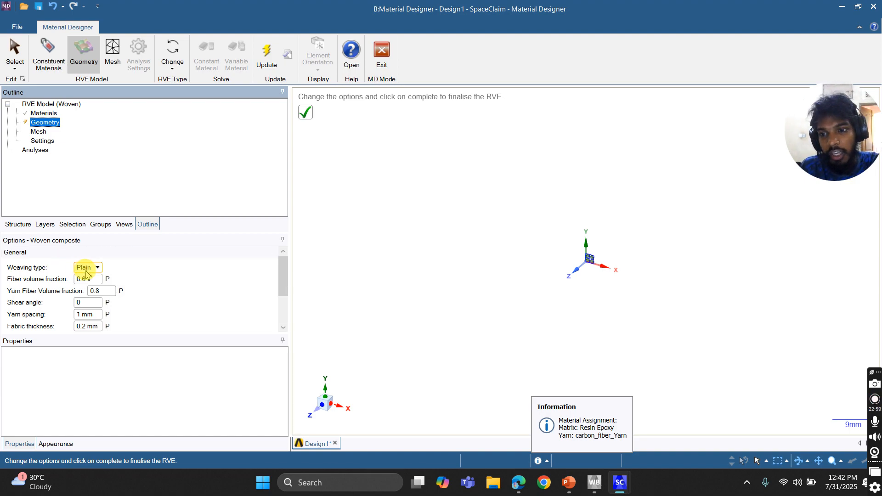
click(87, 271)
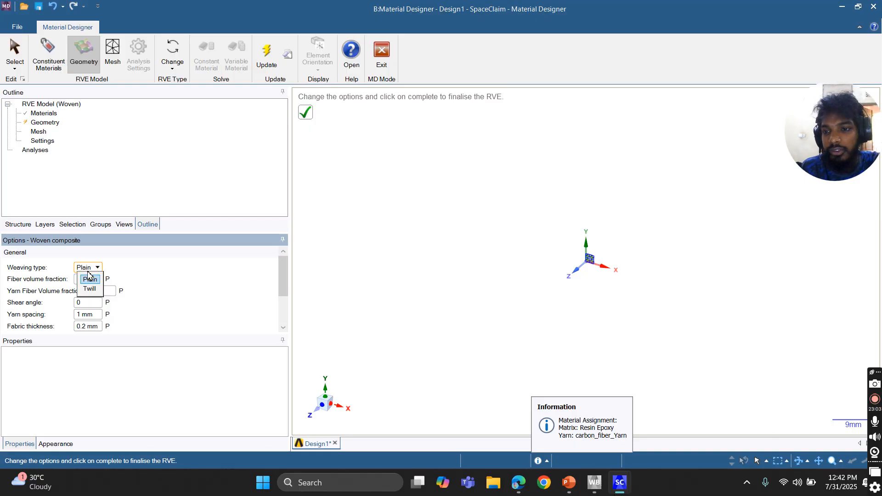
click(128, 278)
click(131, 280)
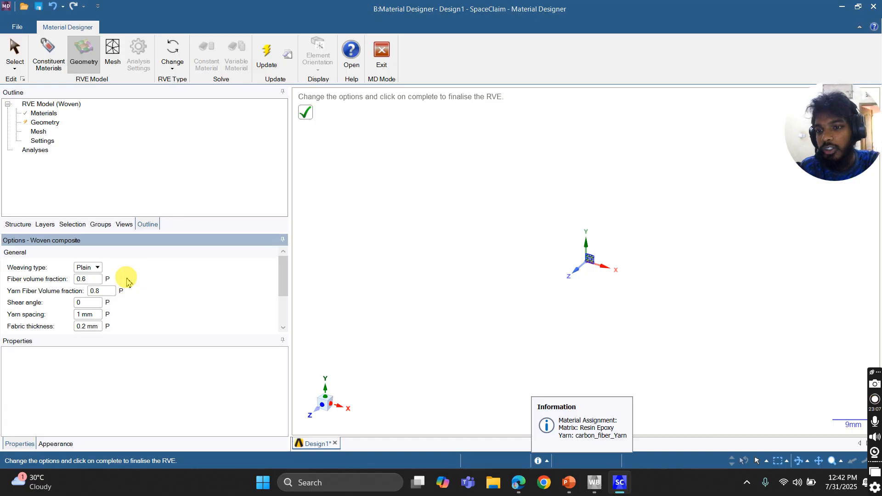
click(86, 279)
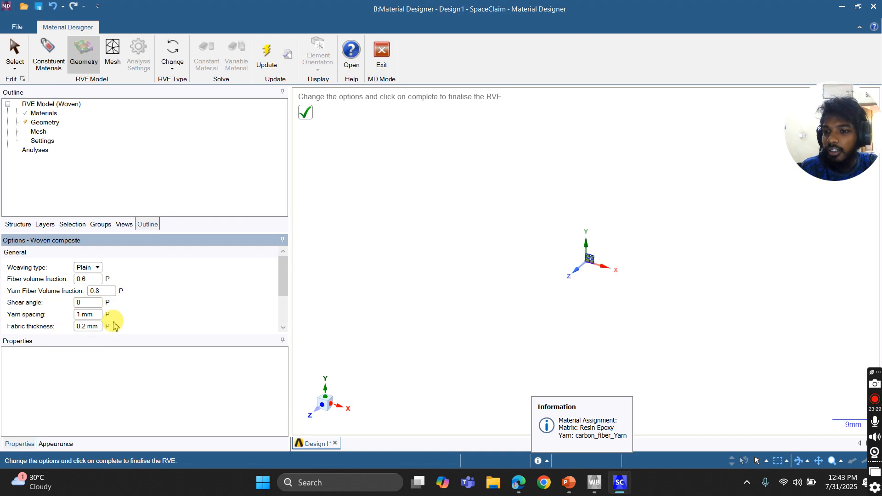
Step: Generate the Plain woven RVE geometry with 0.6 fiber and 0.8 yarn fiber volume fractions, and inspect it from several angles
click(308, 118)
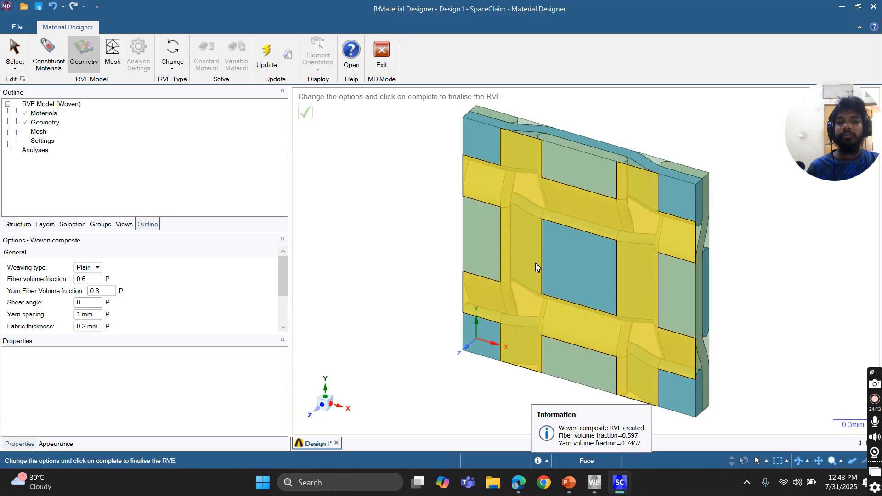
mouse_move(401, 252)
middle_down()
mouse_move(374, 327)
mouse_move(397, 299)
mouse_move(451, 305)
mouse_move(401, 315)
mouse_move(366, 356)
mouse_move(412, 321)
mouse_move(415, 270)
mouse_move(410, 311)
mouse_move(437, 309)
mouse_move(437, 290)
mouse_move(447, 319)
mouse_move(441, 299)
middle_up()
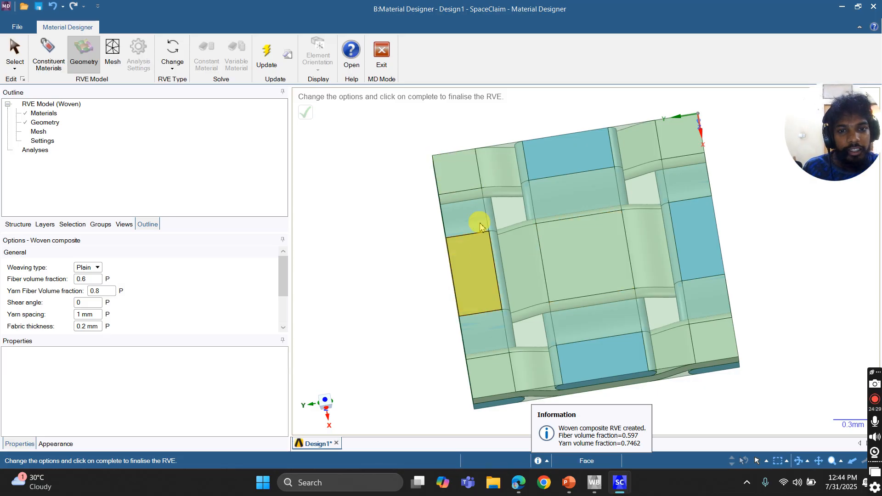
mouse_move(400, 278)
middle_down()
mouse_move(407, 211)
mouse_move(381, 264)
mouse_move(390, 222)
mouse_move(392, 315)
mouse_move(393, 298)
middle_up()
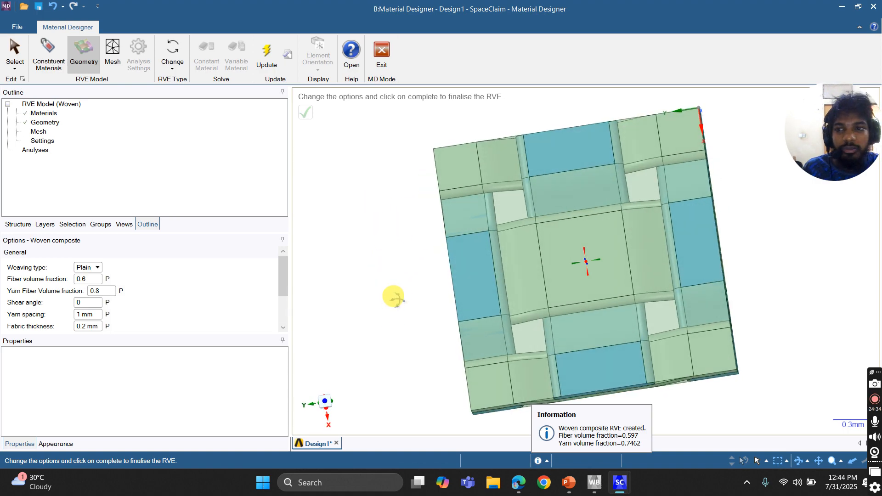
Step: Mesh the woven RVE with block meshing and conformal meshing enabled, leaving the maximum size blank
click(39, 132)
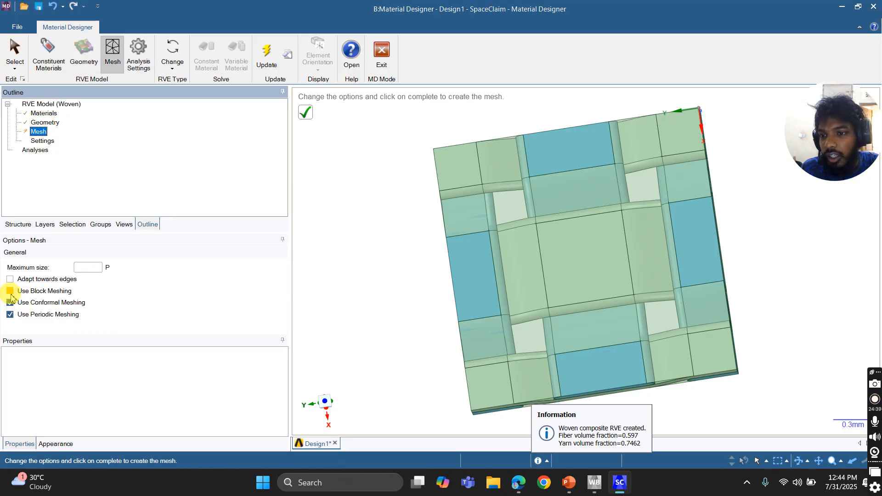
click(10, 316)
click(10, 315)
click(10, 291)
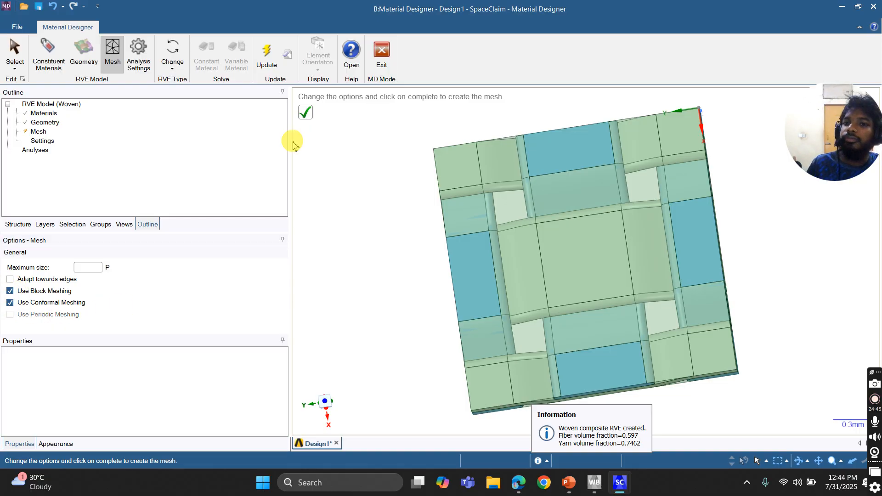
click(307, 116)
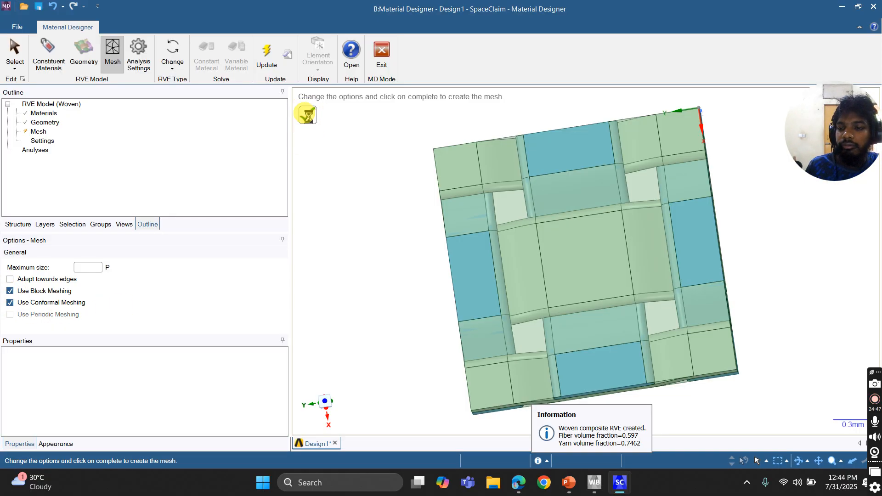
click(308, 116)
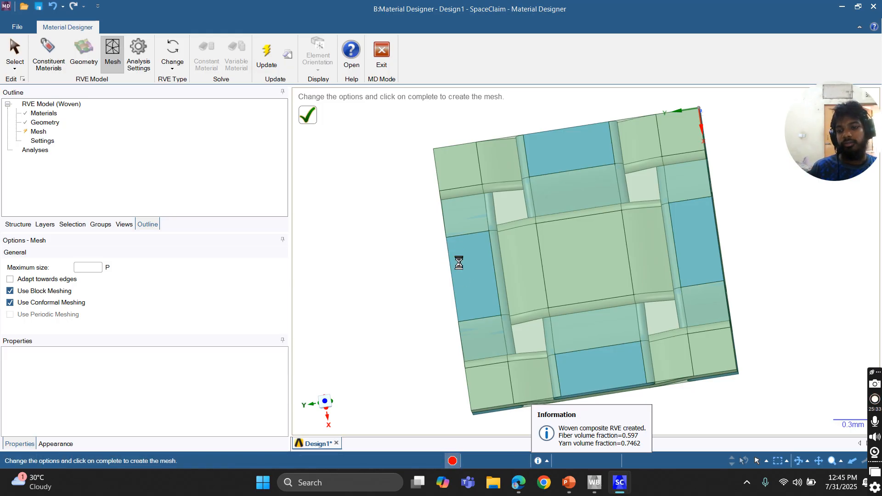
click(502, 281)
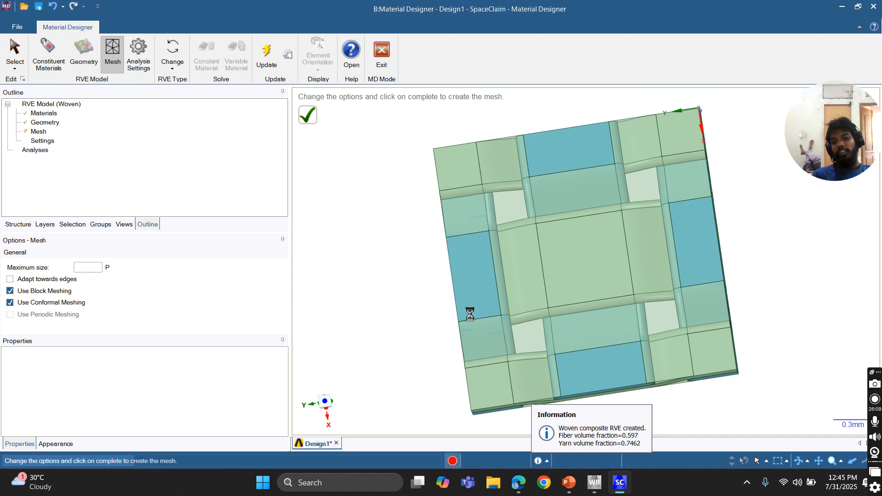
click(411, 294)
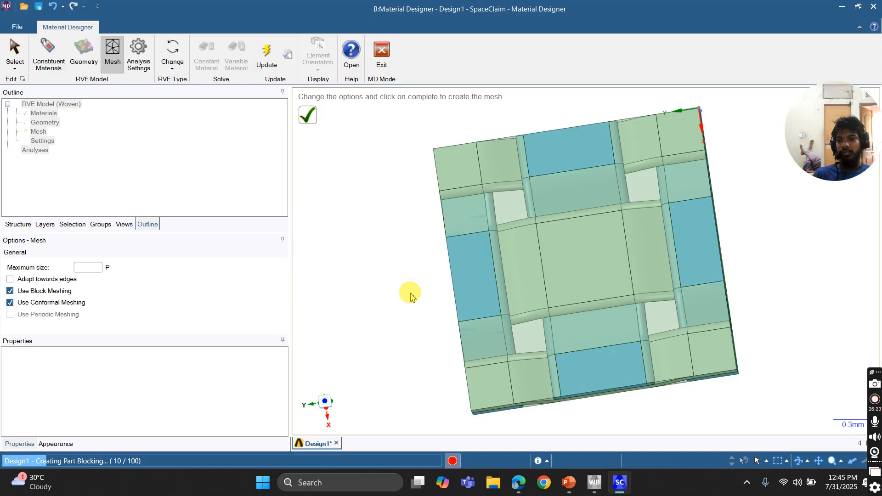
click(411, 297)
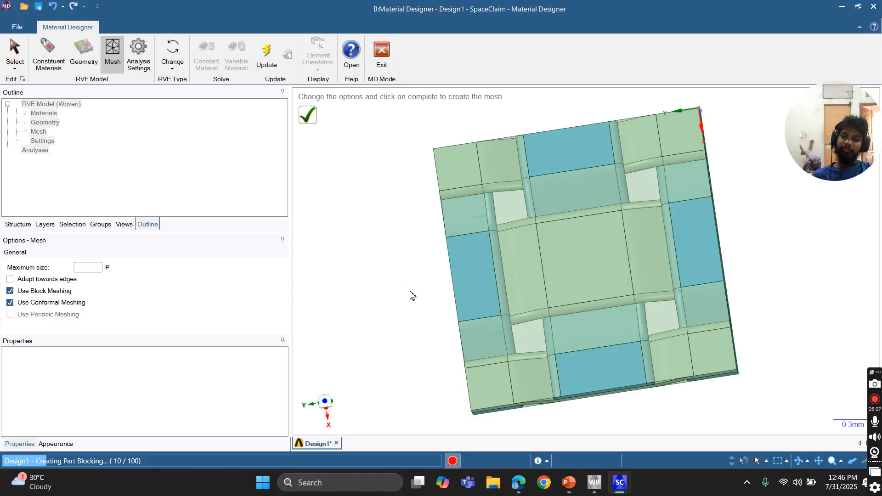
click(426, 323)
mouse_move(450, 320)
mouse_down()
mouse_move(477, 312)
mouse_move(464, 320)
mouse_up()
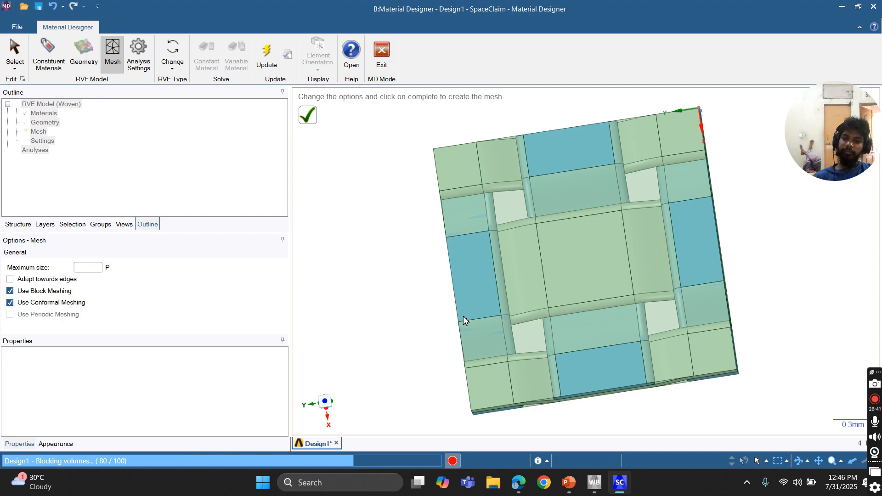
mouse_move(464, 321)
mouse_down()
mouse_move(420, 301)
mouse_move(425, 287)
mouse_up()
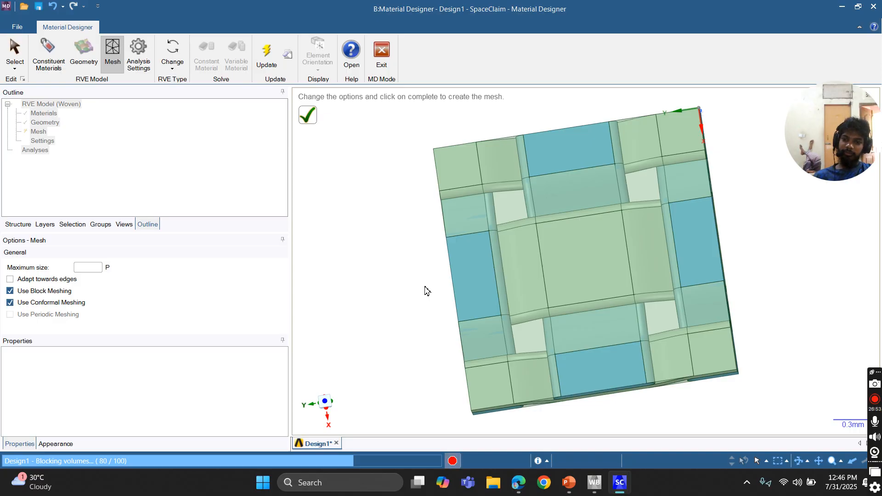
click(426, 290)
click(426, 290)
click(427, 291)
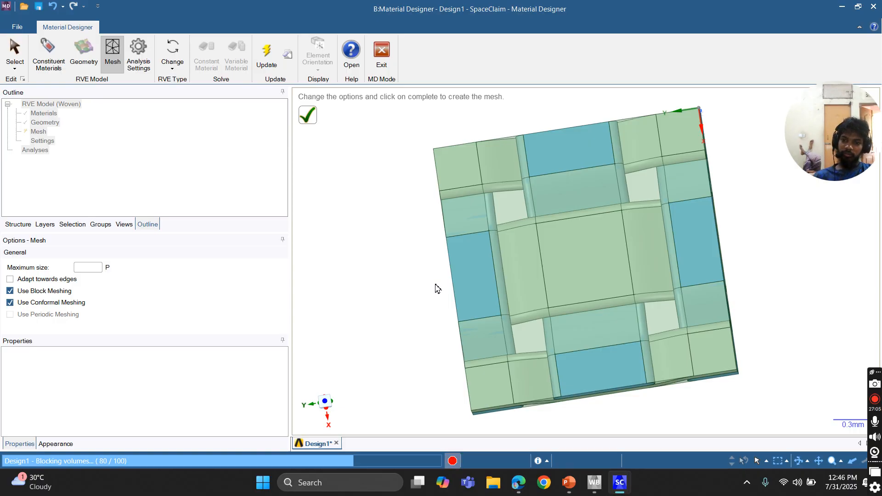
click(439, 288)
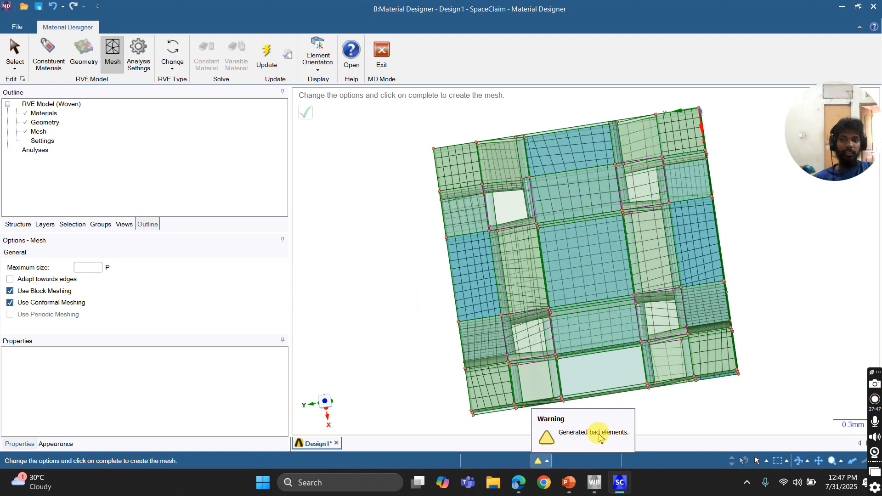
Step: Inspect the woven mesh and finalise the analysis settings with Orthotropic anisotropy and only linear elasticity computed
mouse_move(390, 304)
middle_down()
mouse_move(404, 244)
mouse_move(390, 262)
mouse_move(390, 224)
mouse_move(380, 252)
mouse_move(388, 262)
middle_up()
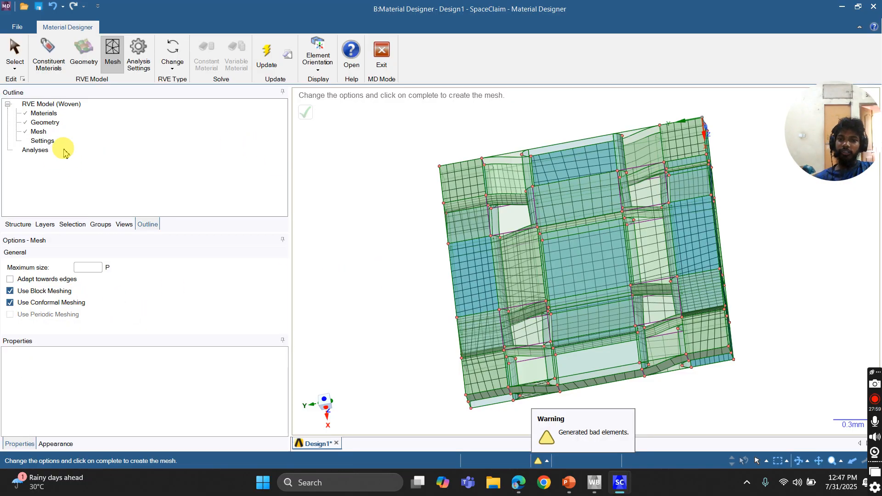
click(43, 142)
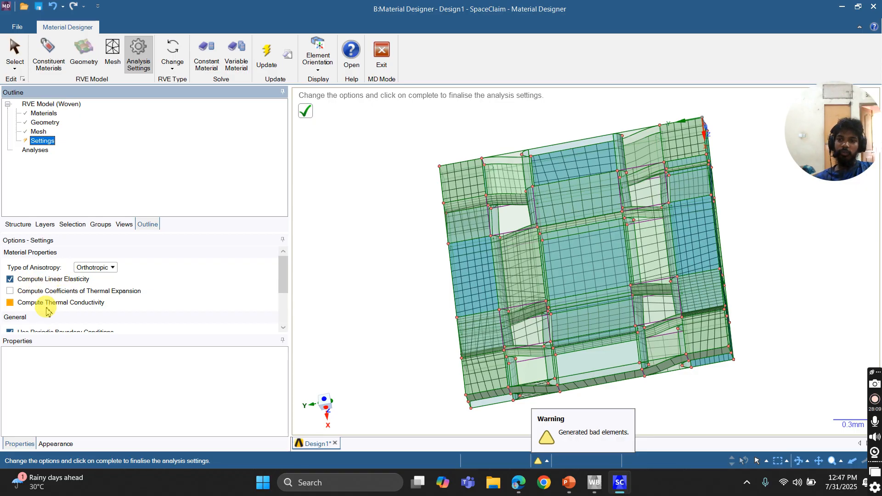
scroll(347, 238, up, 1)
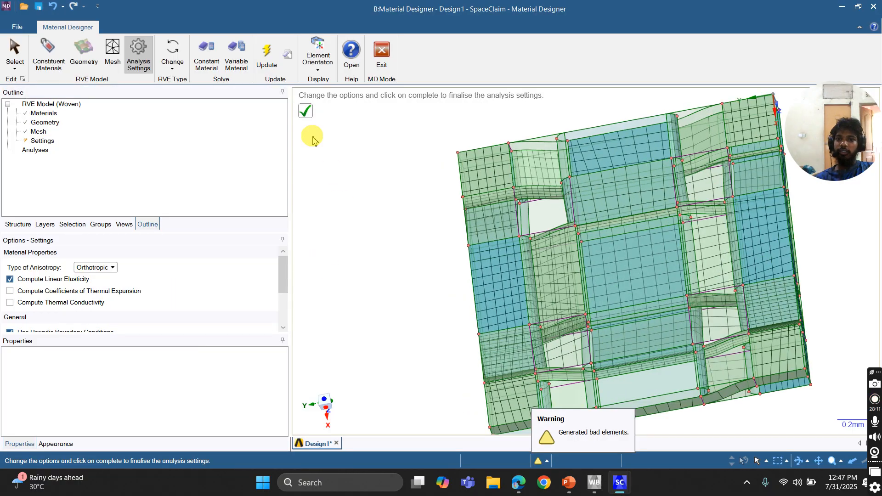
click(309, 115)
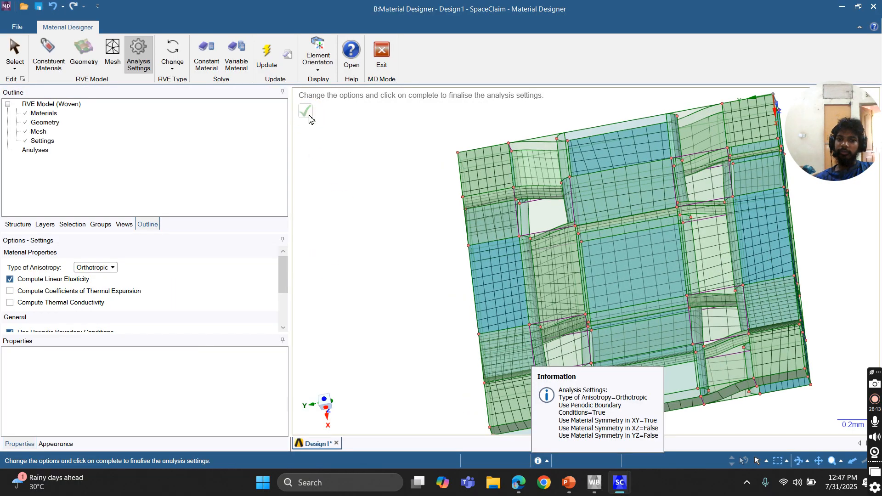
Step: Add a constant material evaluation named Carbon Fiber Woven Composite and try to solve it
click(34, 151)
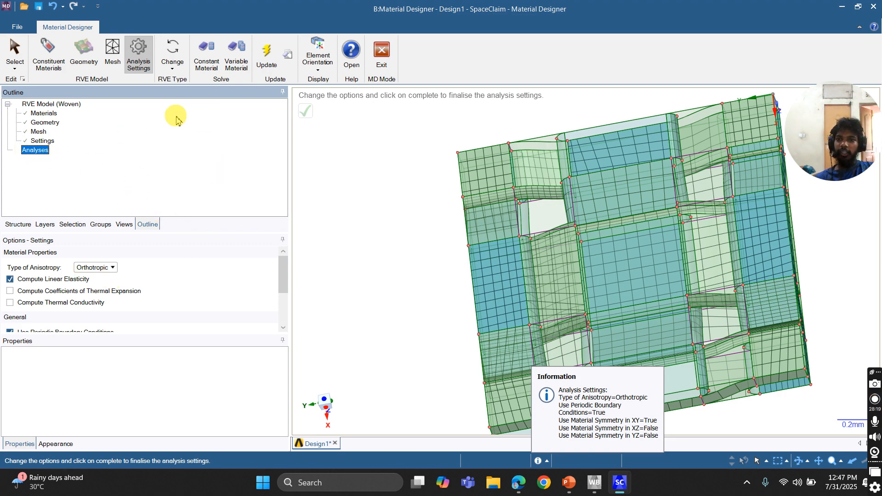
click(201, 72)
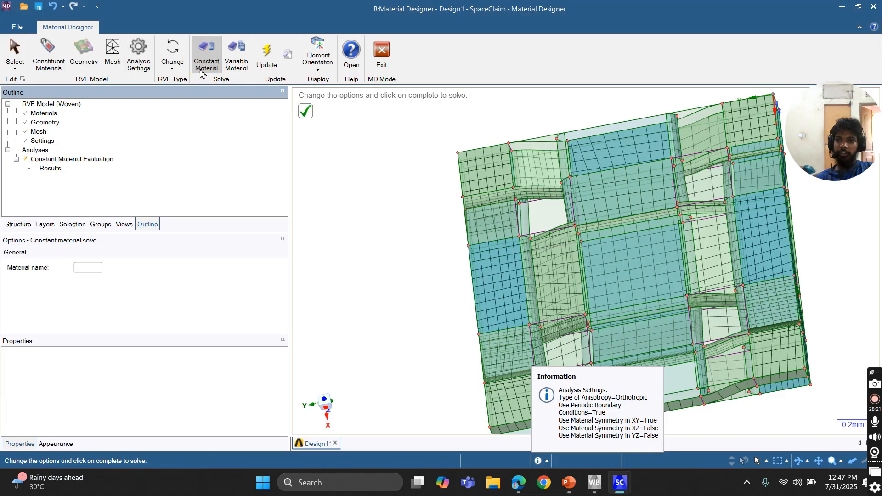
click(81, 269)
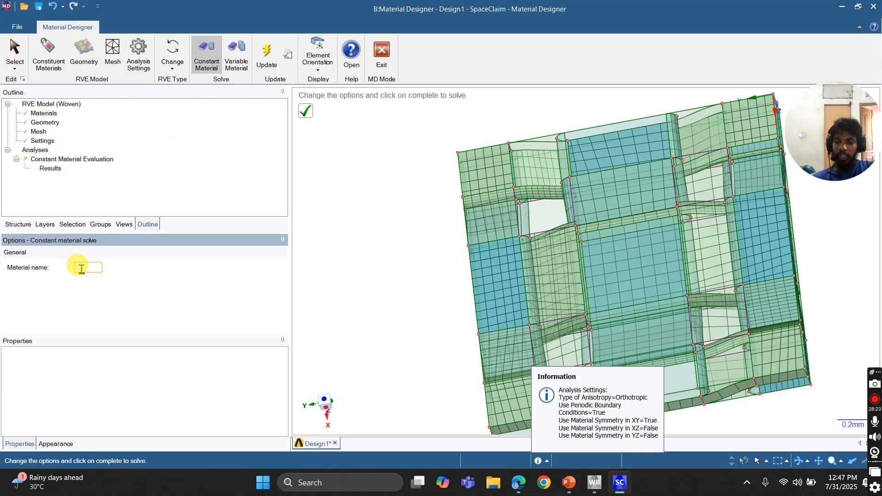
text(C)
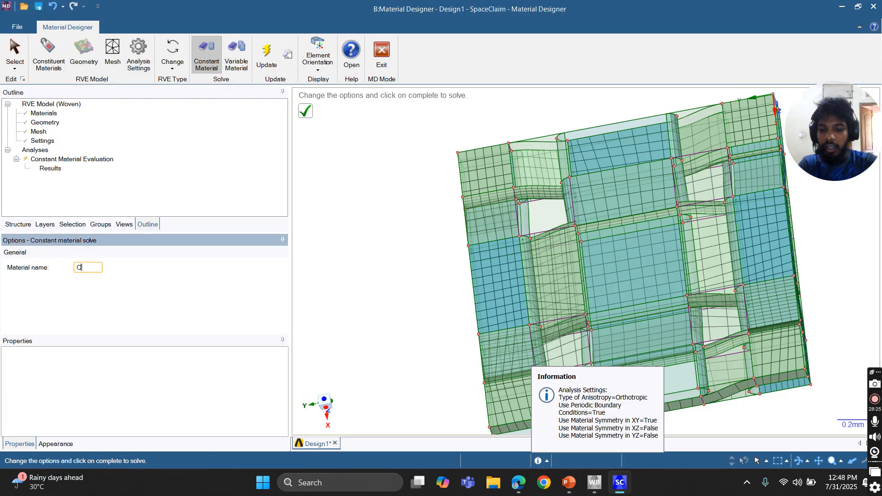
text(arbon )
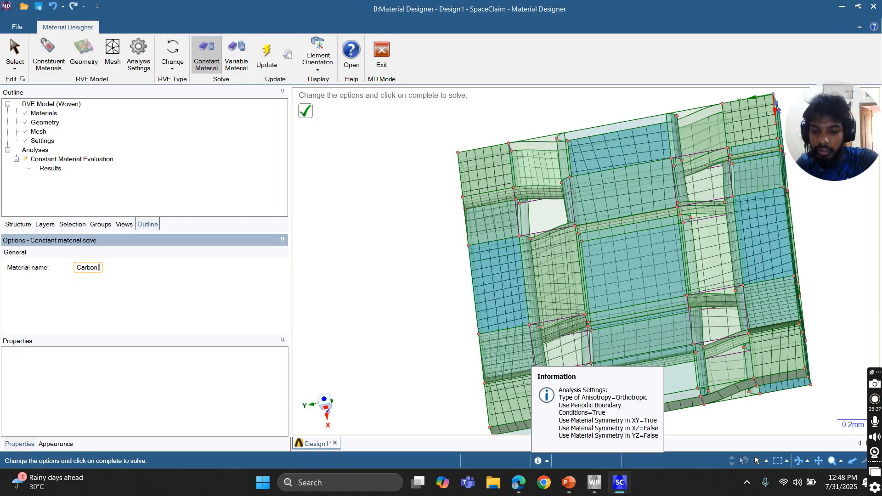
text(Fiber W)
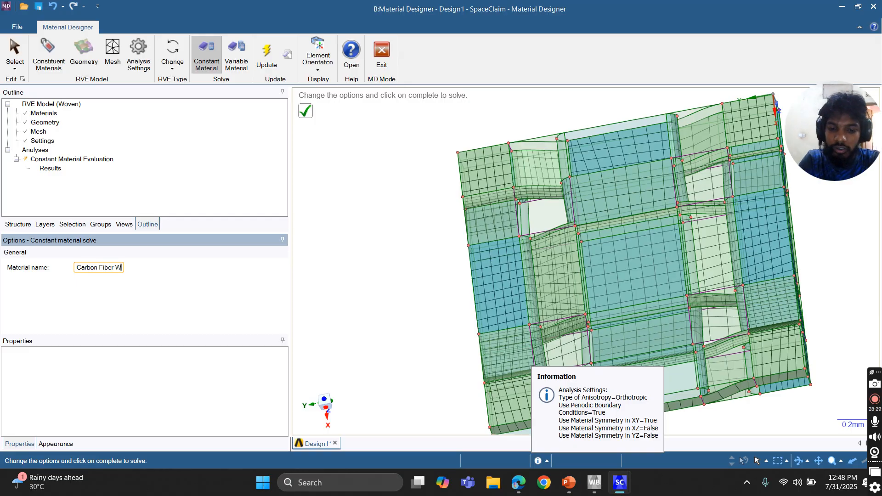
text(oven C)
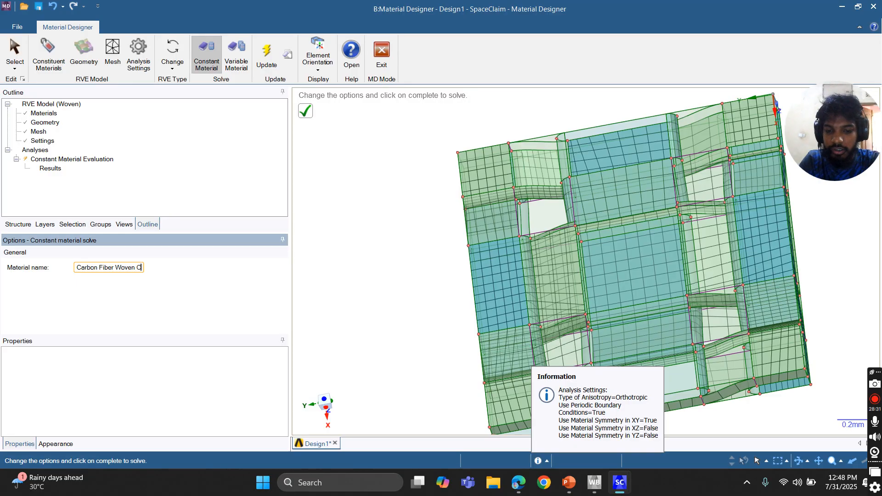
text(omposite)
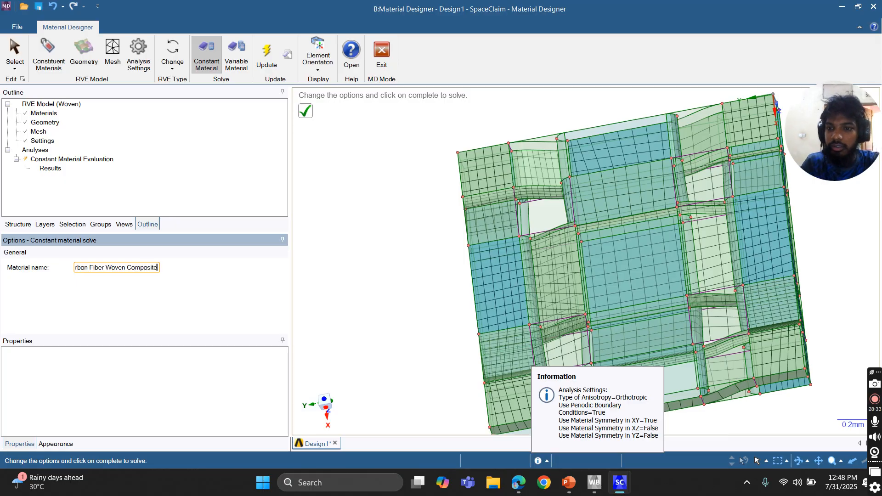
click(89, 297)
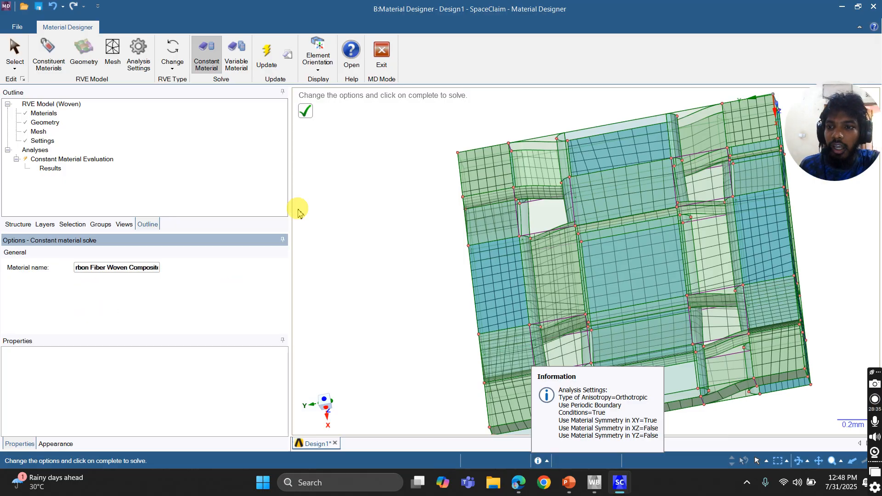
click(303, 119)
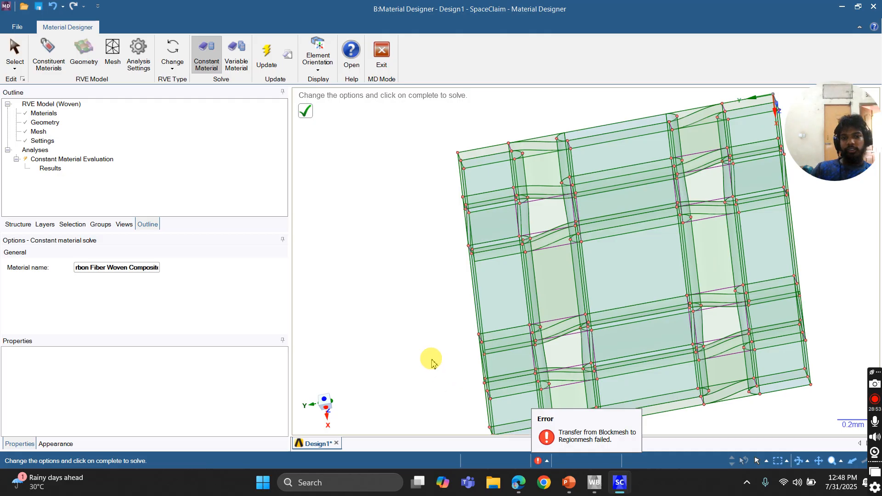
Step: Disable periodic boundary conditions in the woven RVE's analysis settings and finalise them
click(39, 141)
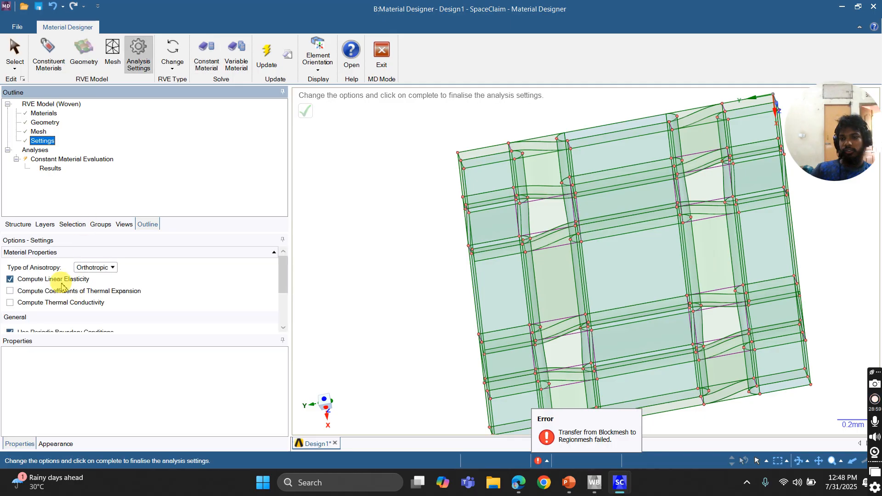
scroll(37, 300, down, 2)
scroll(38, 302, down, 1)
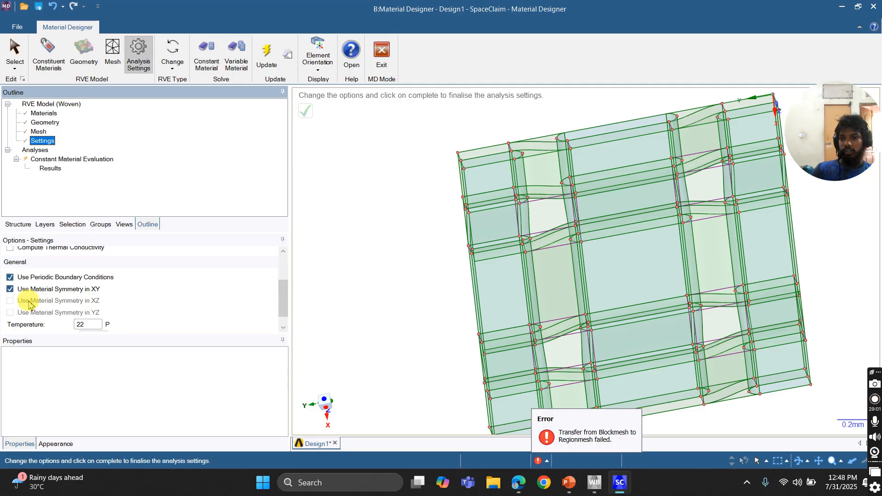
click(11, 278)
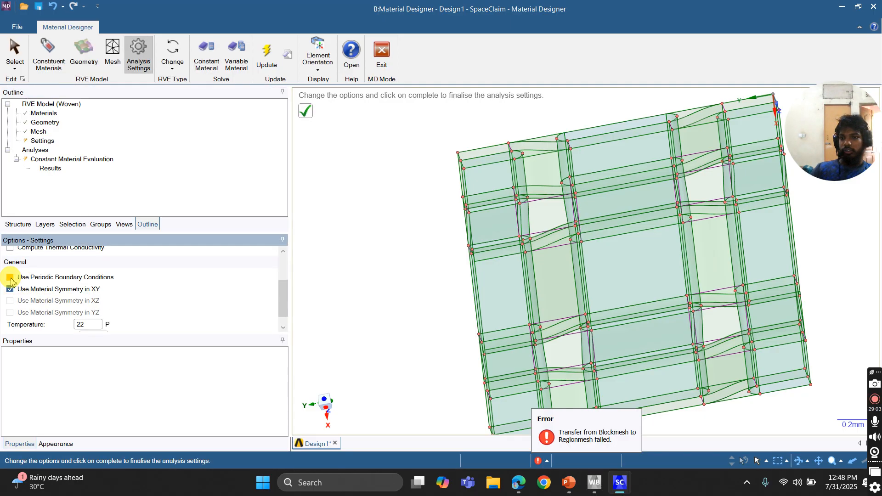
click(306, 111)
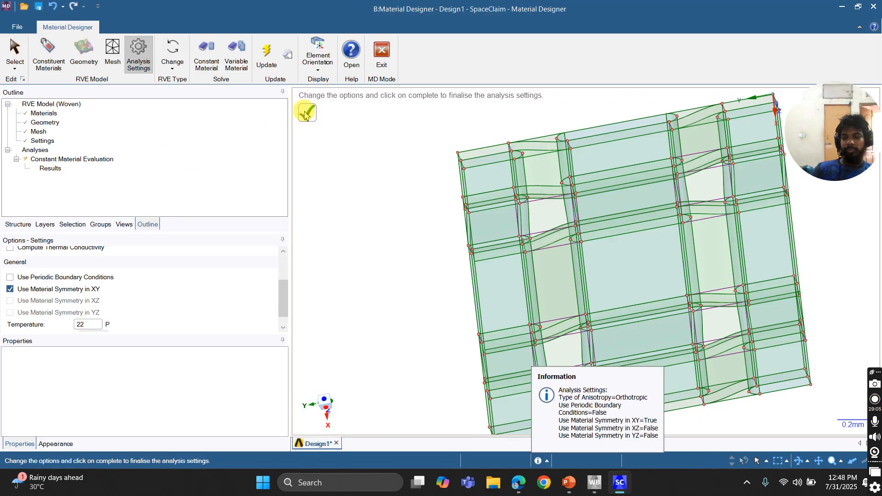
Step: Try to solve the Carbon Fiber Woven Composite constant material evaluation again with the revised settings
click(50, 159)
click(307, 112)
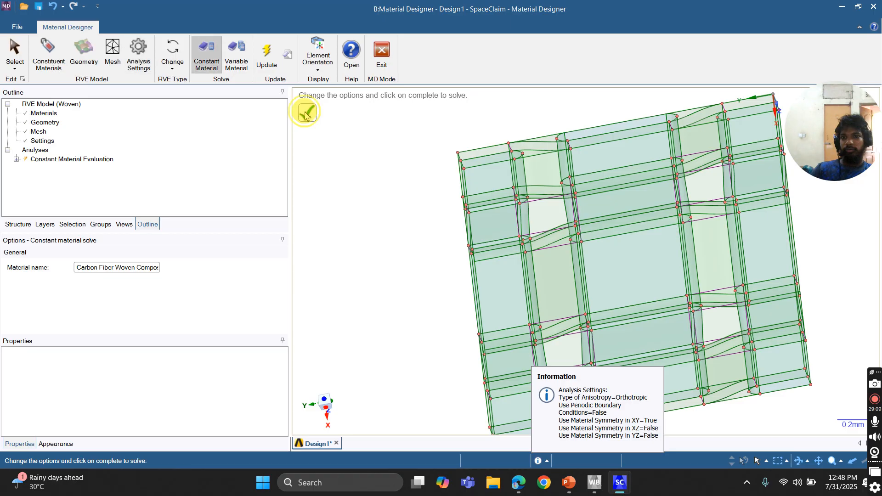
click(305, 112)
click(306, 113)
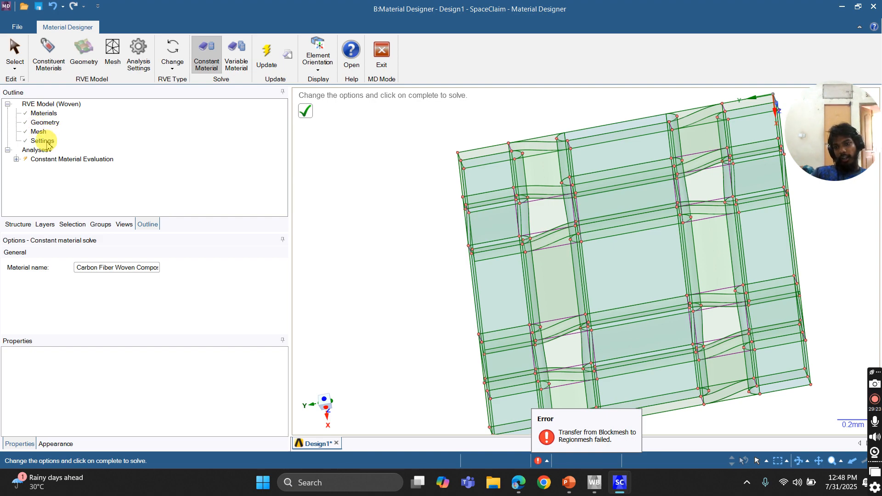
Step: Disable block meshing and enable periodic meshing in the woven RVE's mesh options
click(43, 141)
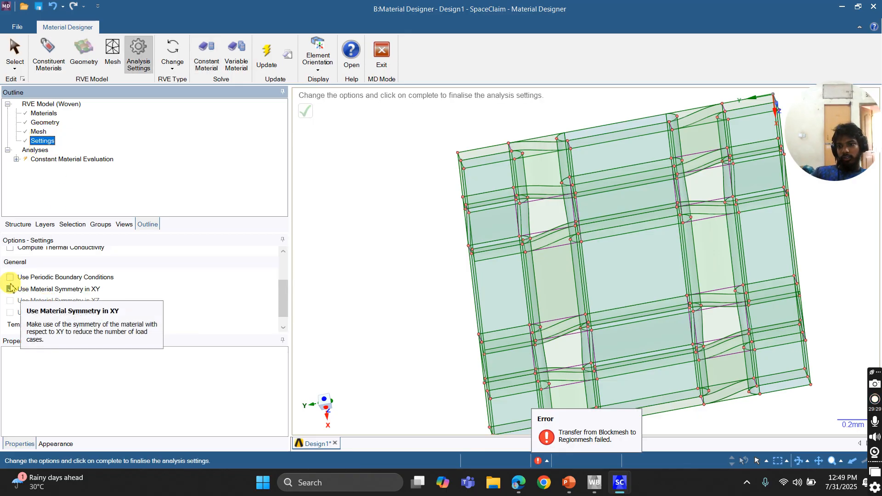
click(39, 132)
click(14, 291)
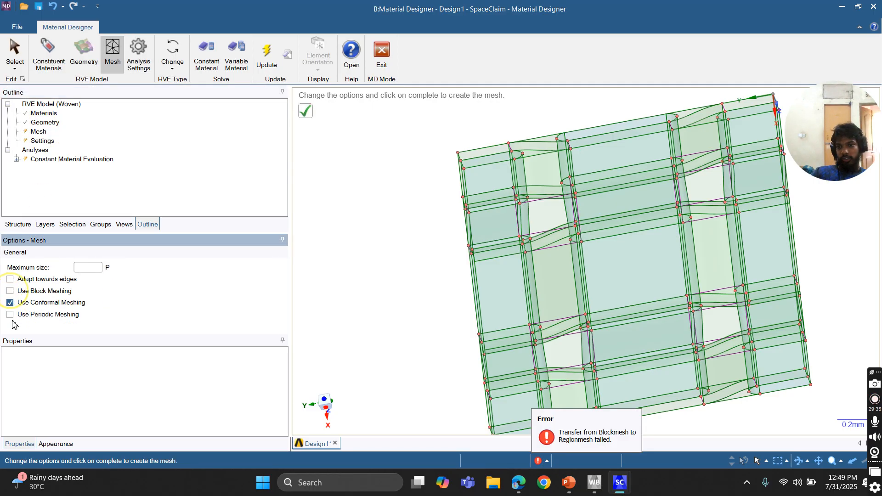
click(10, 315)
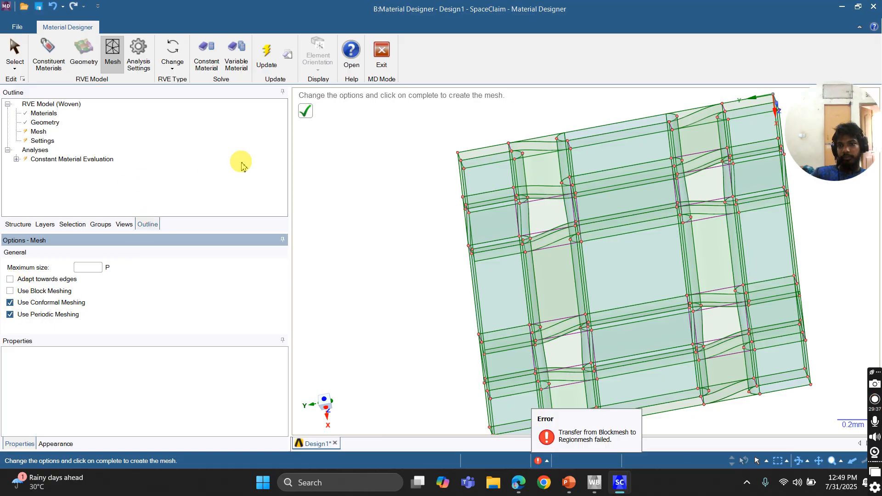
Step: Enable periodic boundary conditions in the woven RVE's analysis settings
click(41, 142)
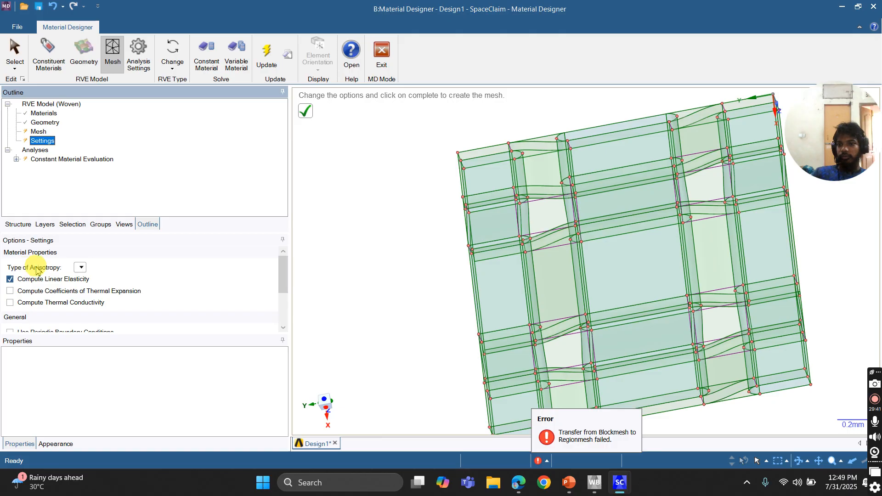
scroll(32, 297, down, 1)
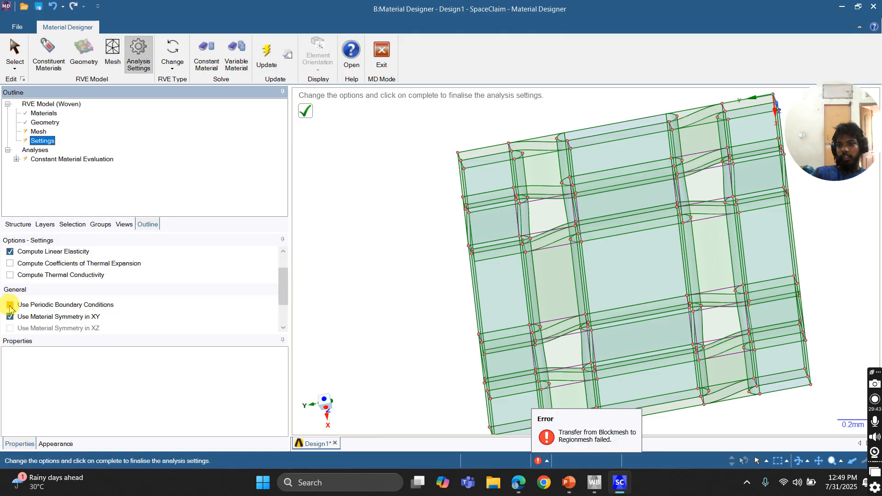
click(10, 305)
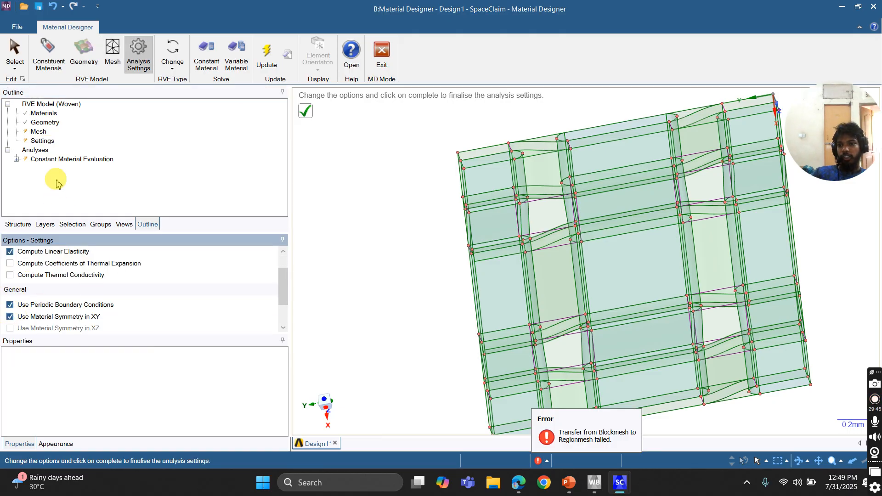
Step: Update the woven RVE model to regenerate its mesh and solve the constant material evaluation
click(265, 59)
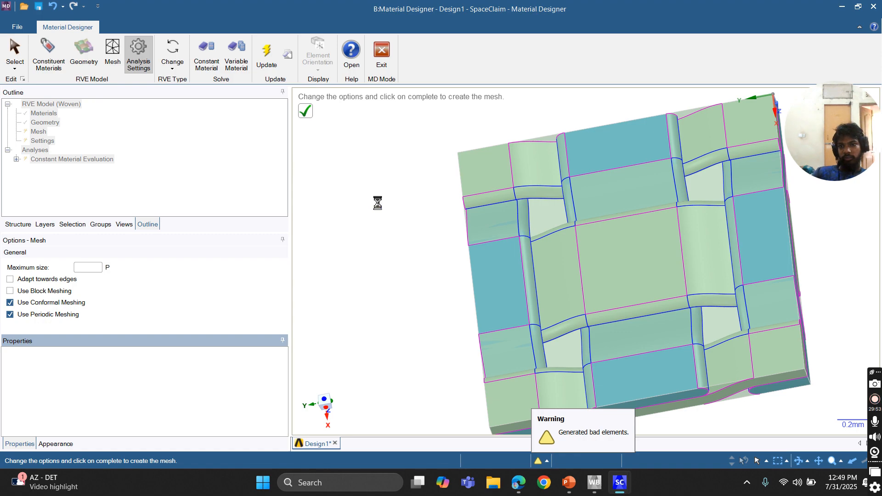
click(408, 233)
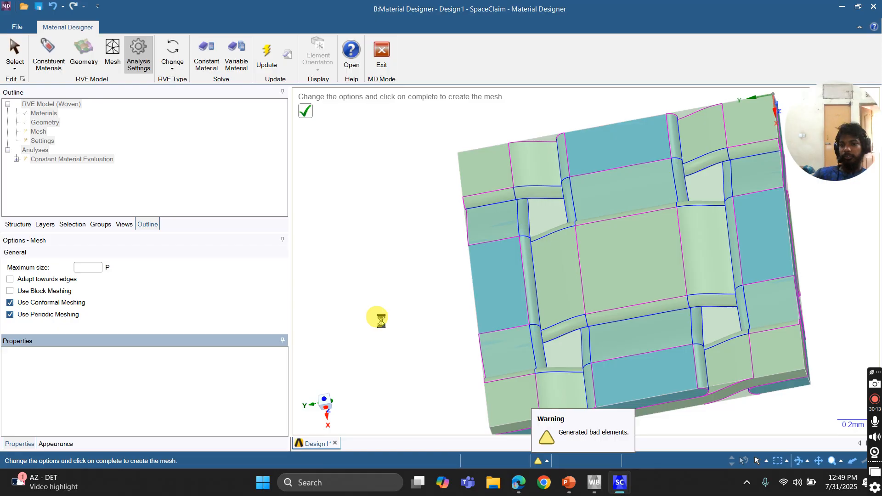
click(381, 320)
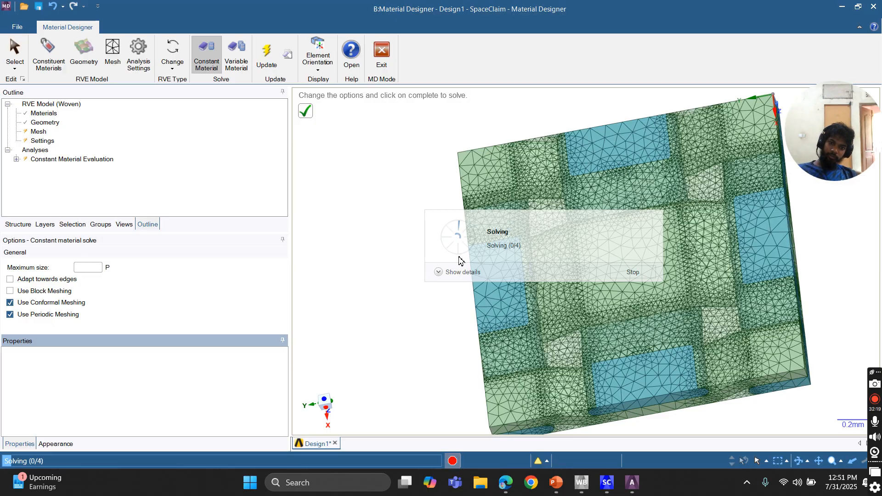
Step: Switch to the 4th Year Thesis presentation in PowerPoint while the woven RVE solves
mouse_move(556, 482)
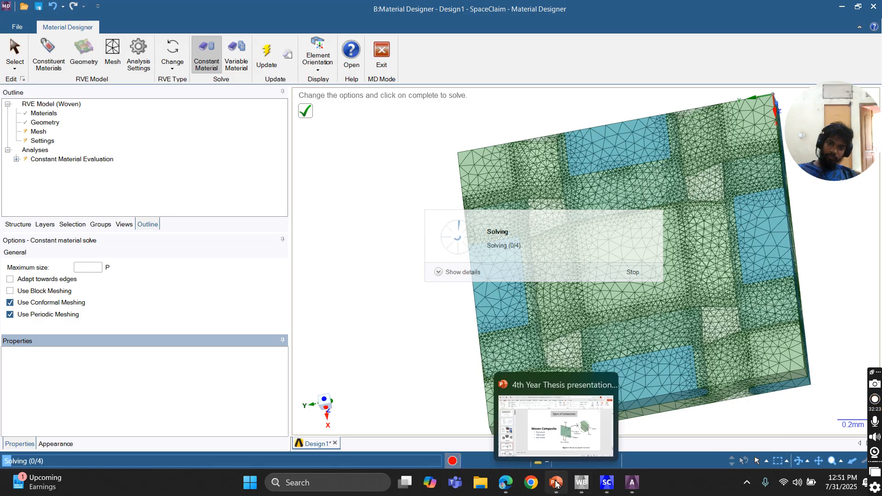
click(556, 483)
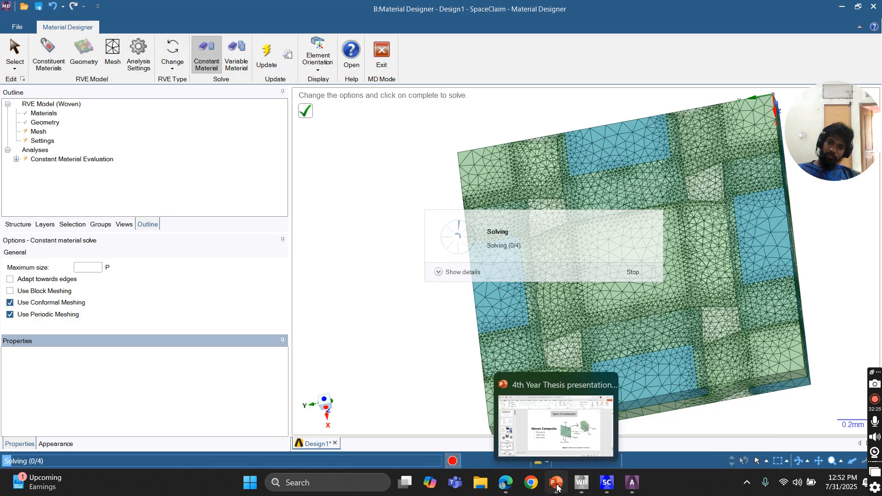